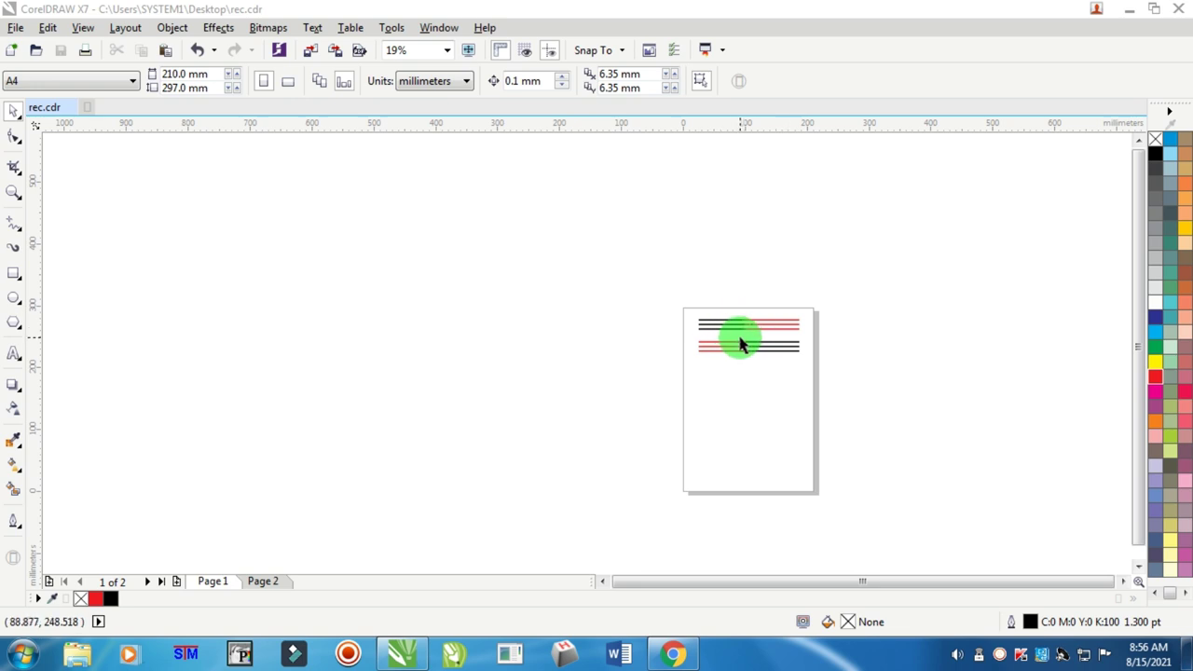
Check the computer's system properties from the desktop and close them.
scroll(751, 341, "up", 3)
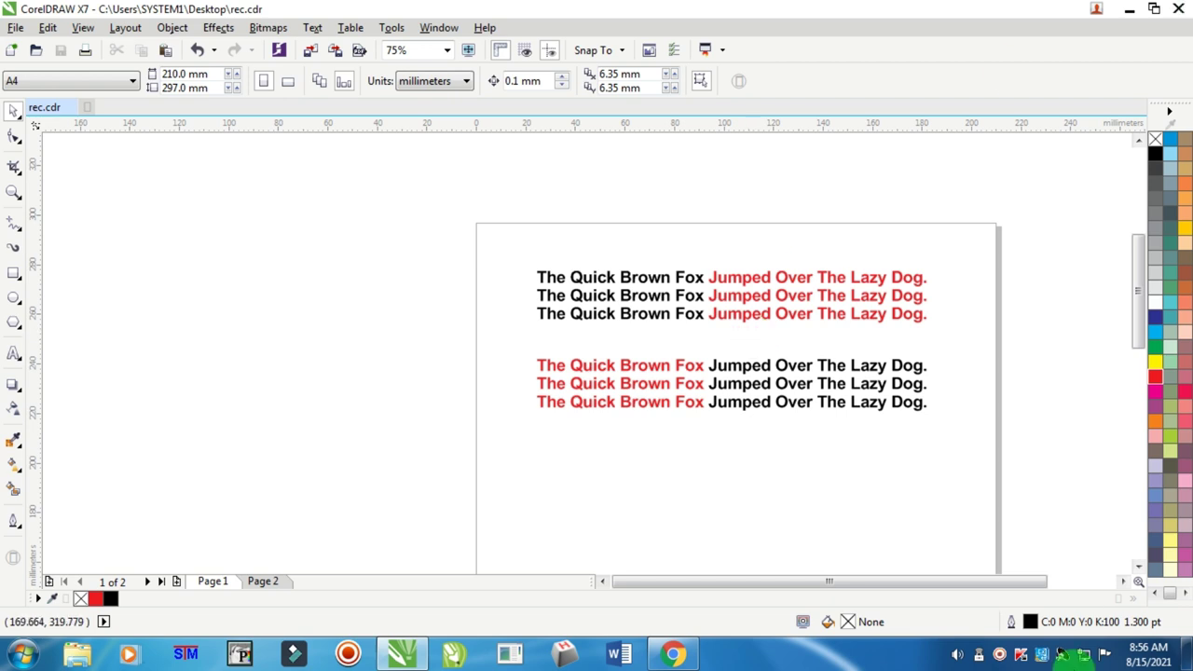
left_click(1190, 657)
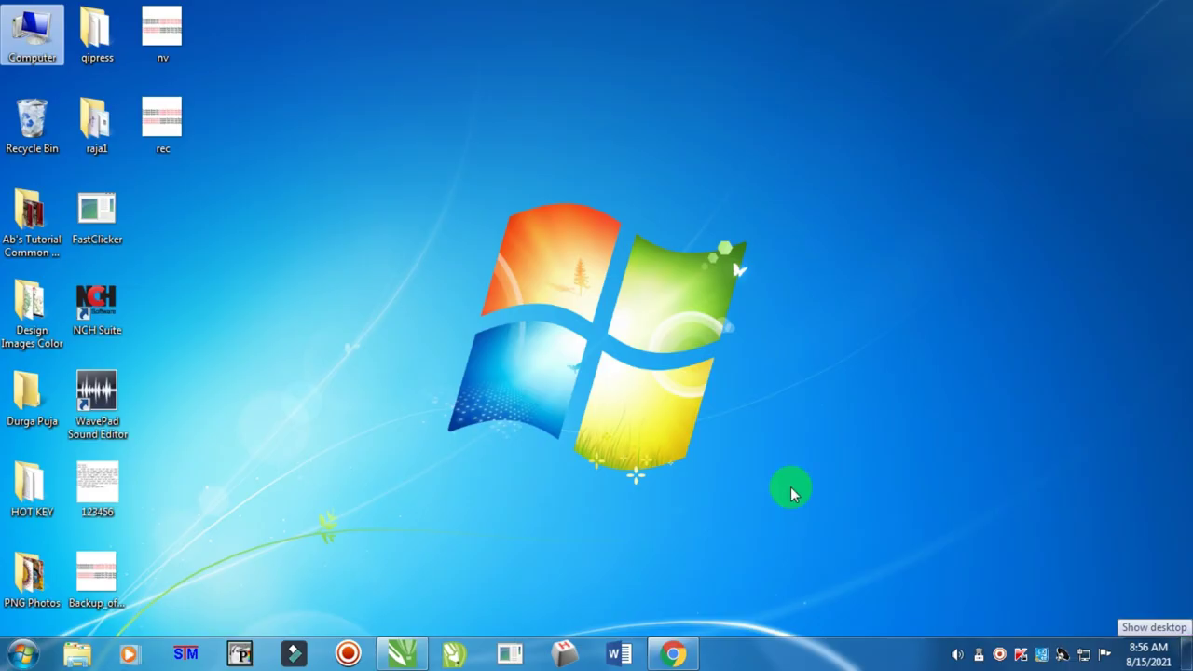
right_click(43, 39)
left_click(117, 271)
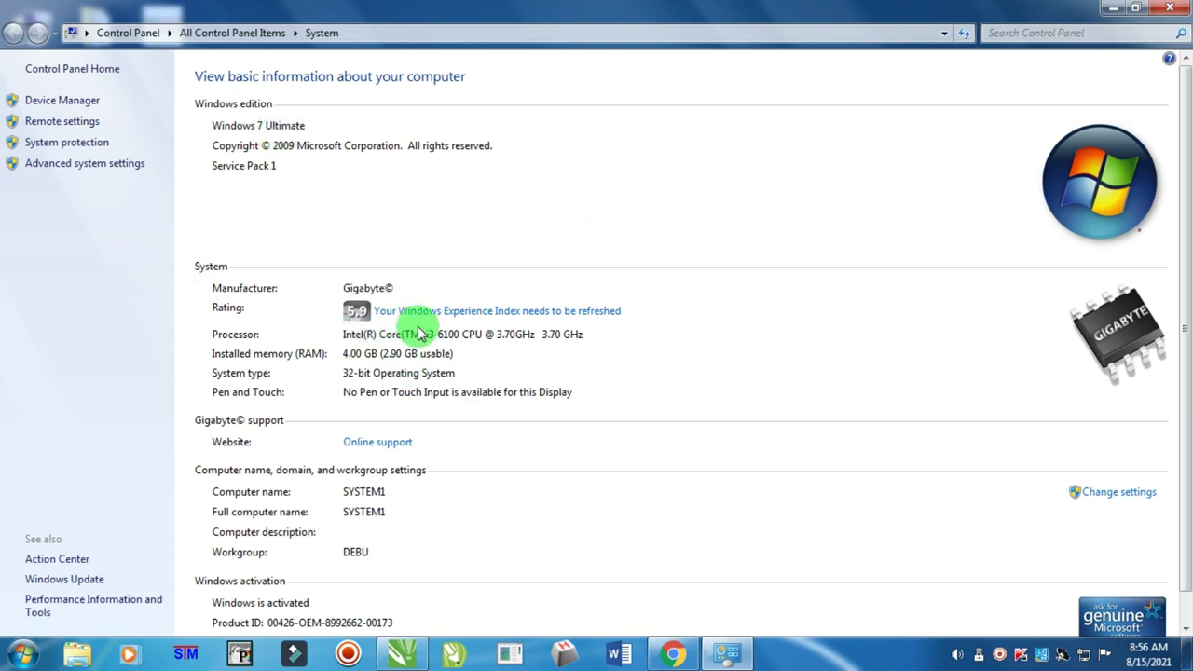
left_click(1171, 8)
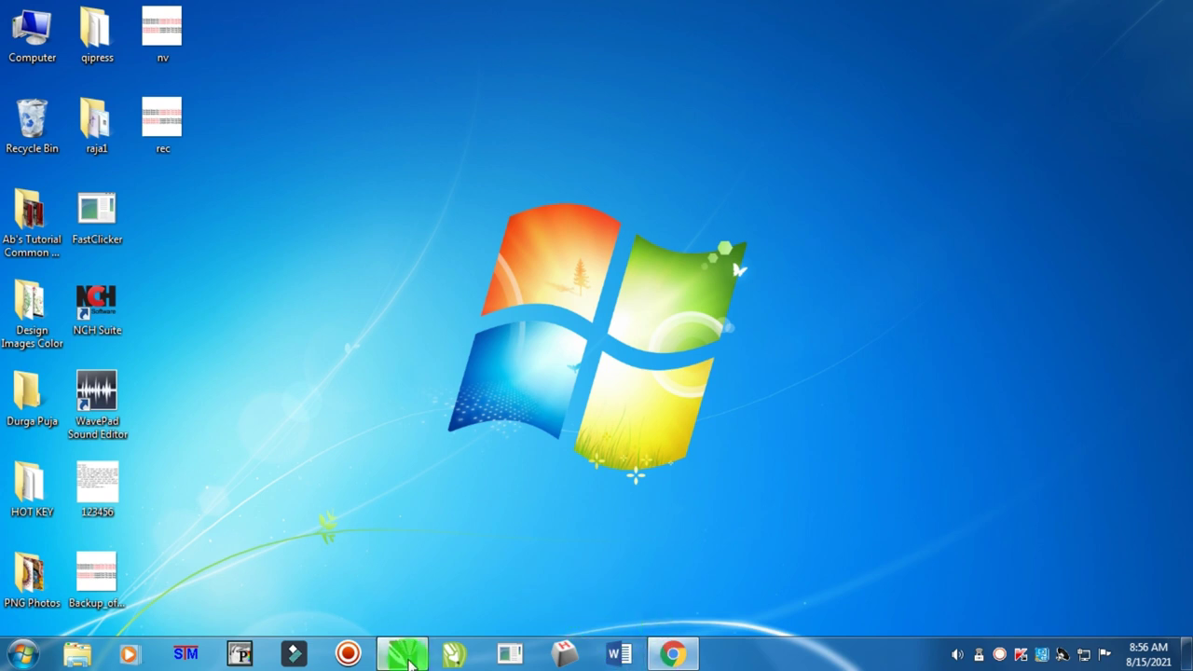
Switch back to CorelDRAW and move the upper three-line text block up and left to about X 90 mm, Y 272 mm.
left_click(420, 664)
scroll(665, 333, "down", 4)
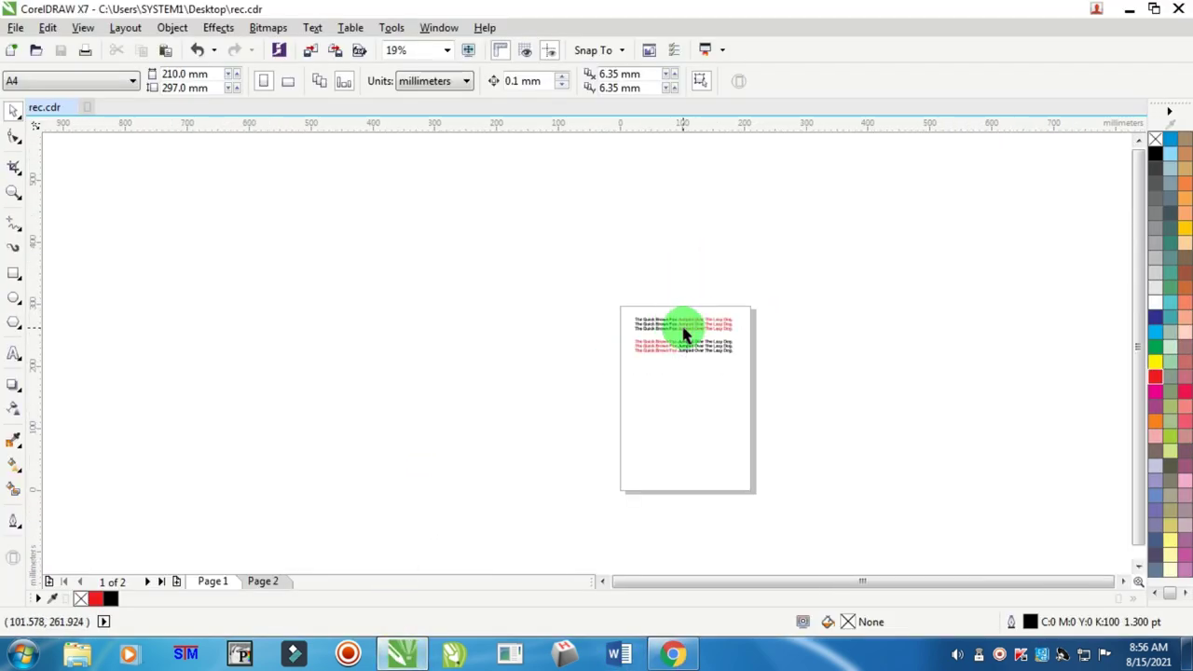
scroll(682, 328, "up", 4)
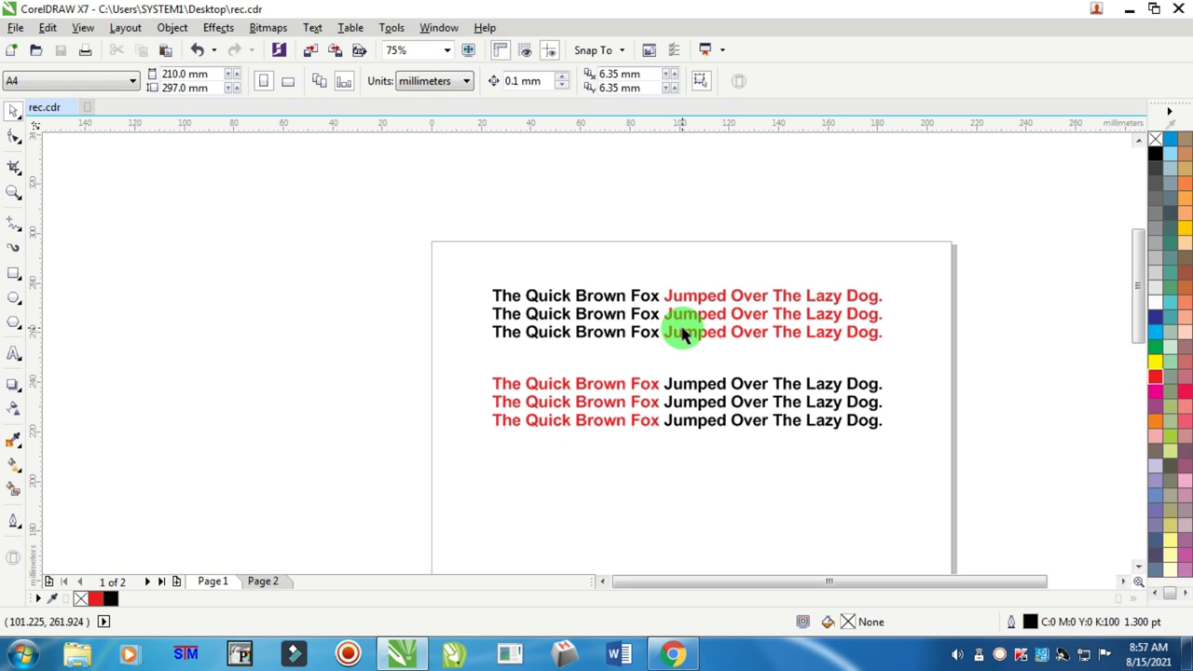
scroll(647, 301, "up", 2)
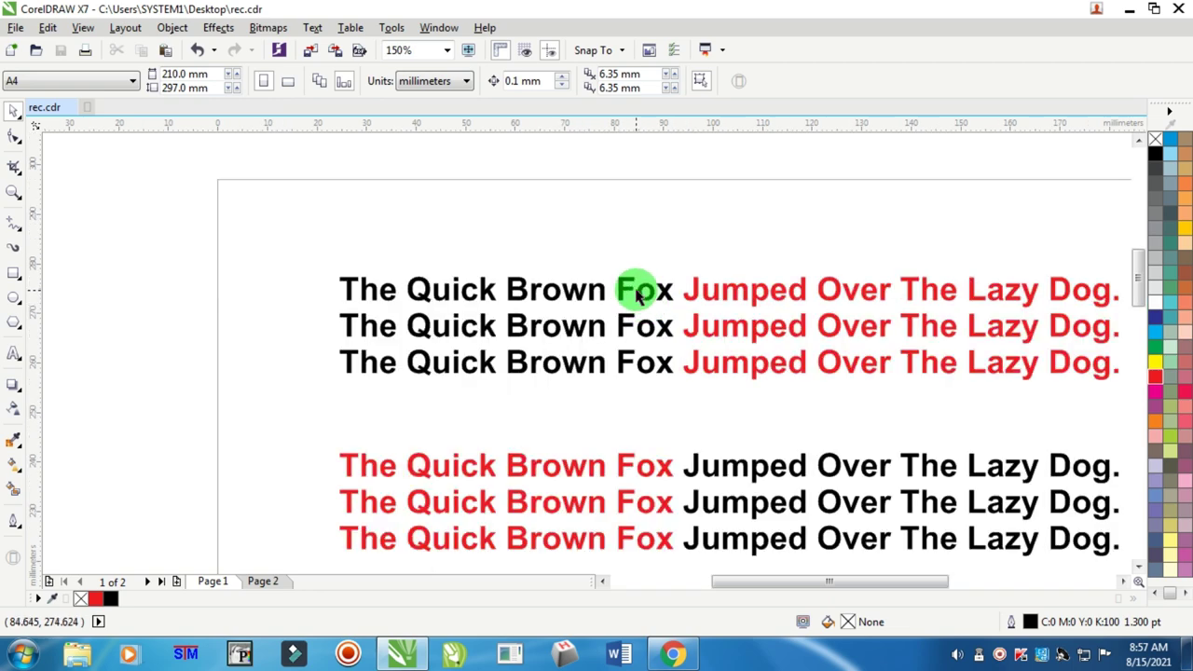
left_click_drag(639, 292, 560, 261)
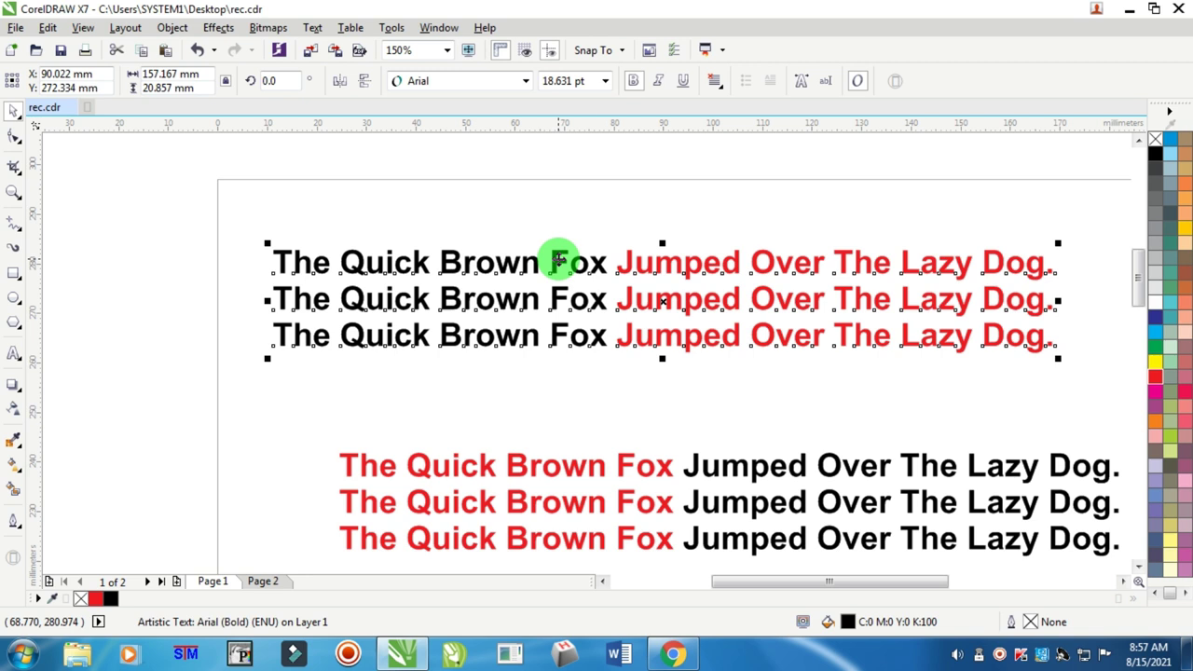
right_click(560, 260)
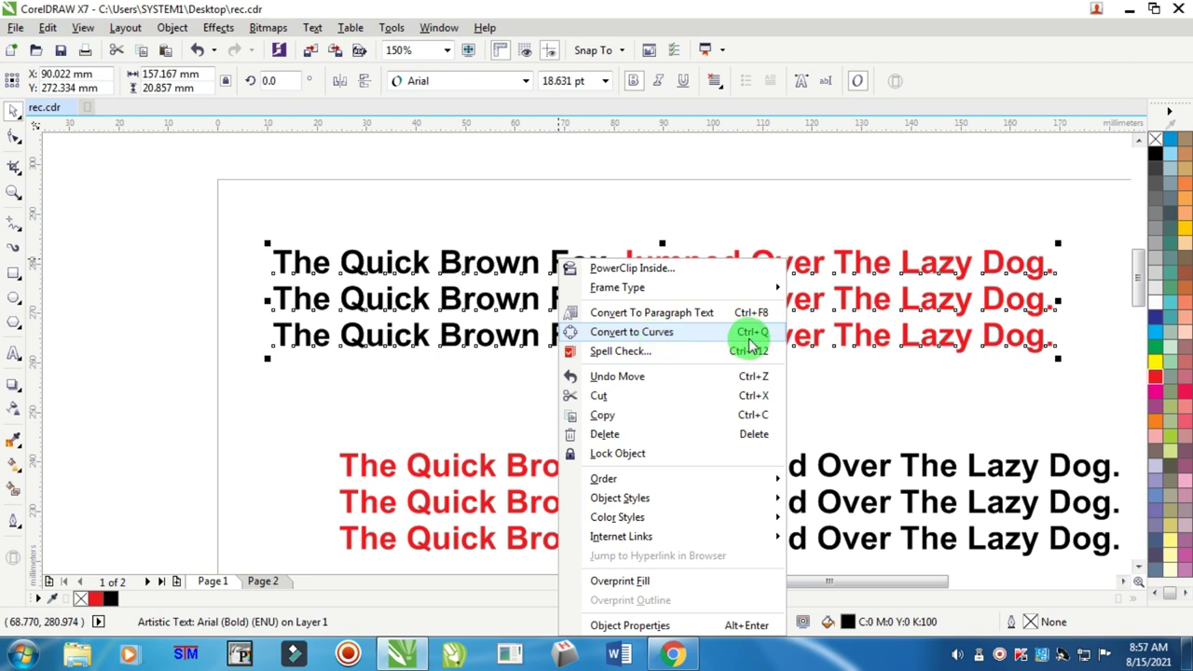
left_click(440, 186)
key("Escape")
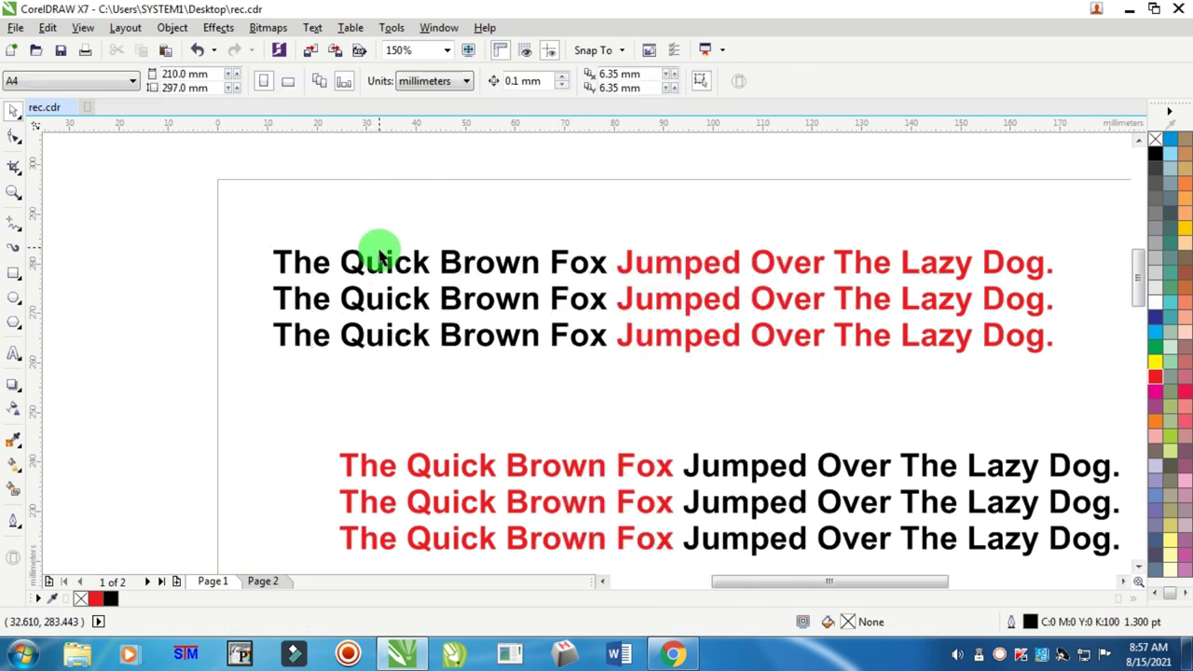
Try converting the upper two-colour text block to curves twice, undoing the conversion each time.
left_click(383, 257)
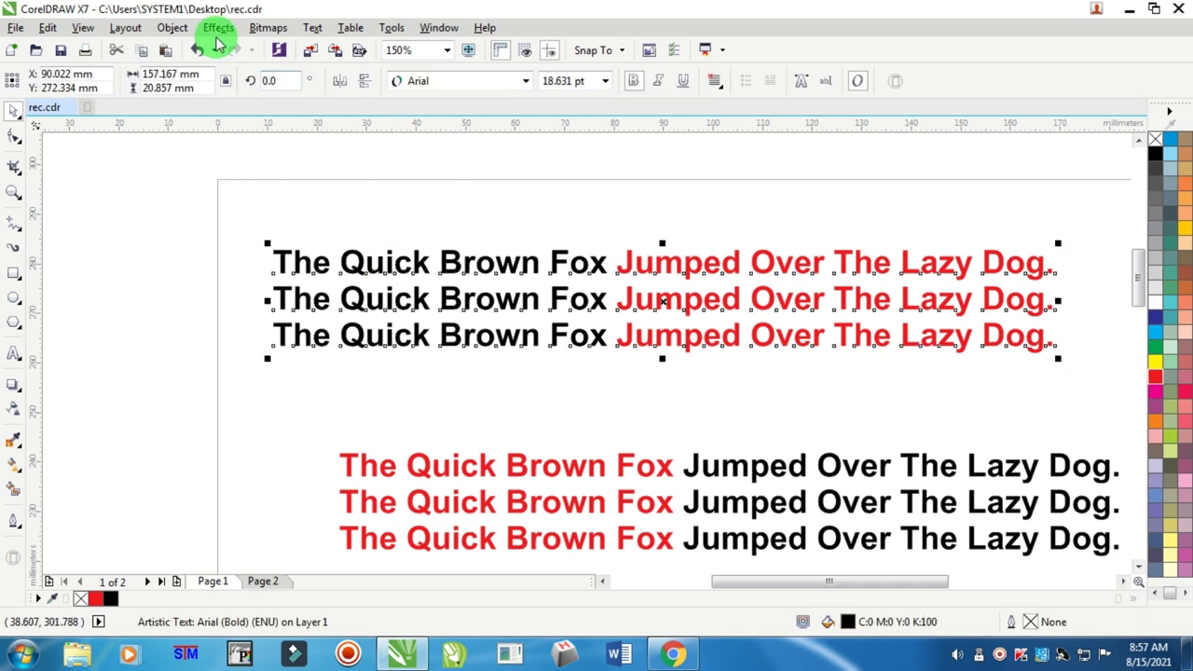
left_click(171, 28)
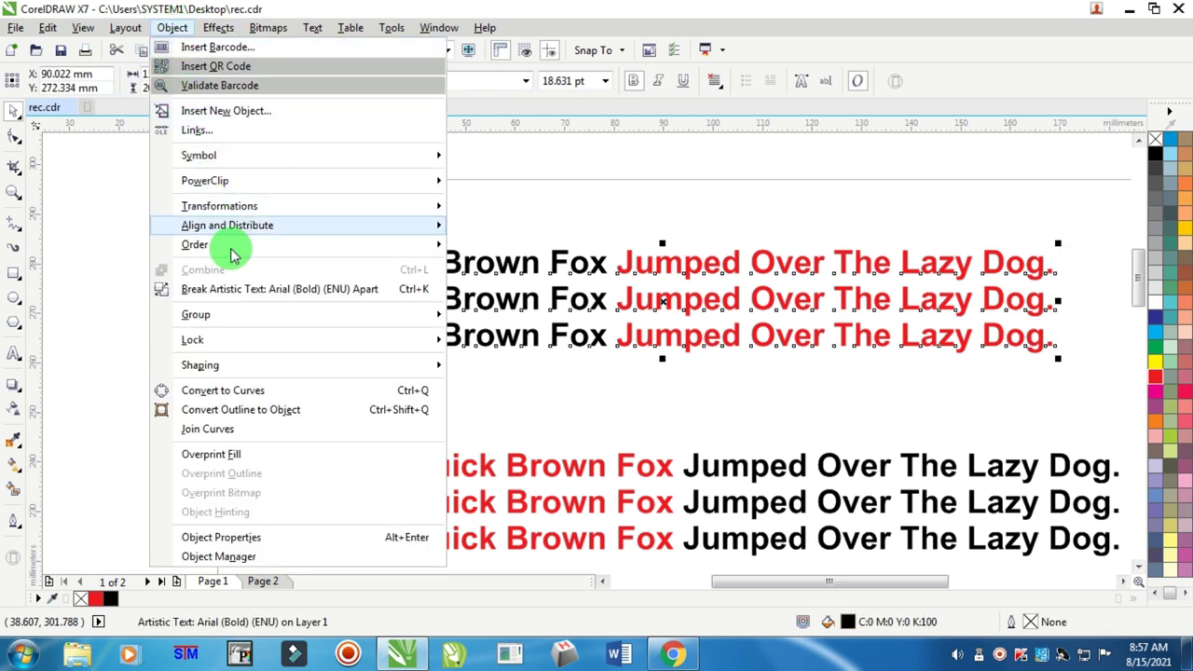
left_click(382, 391)
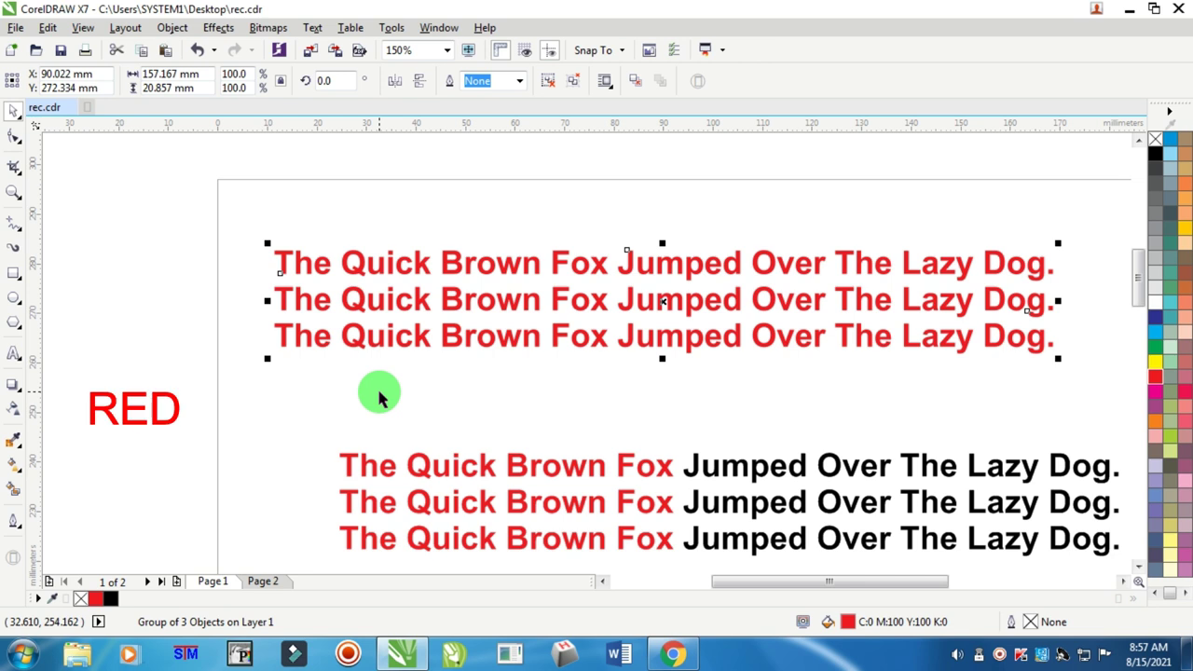
key("ctrl+z")
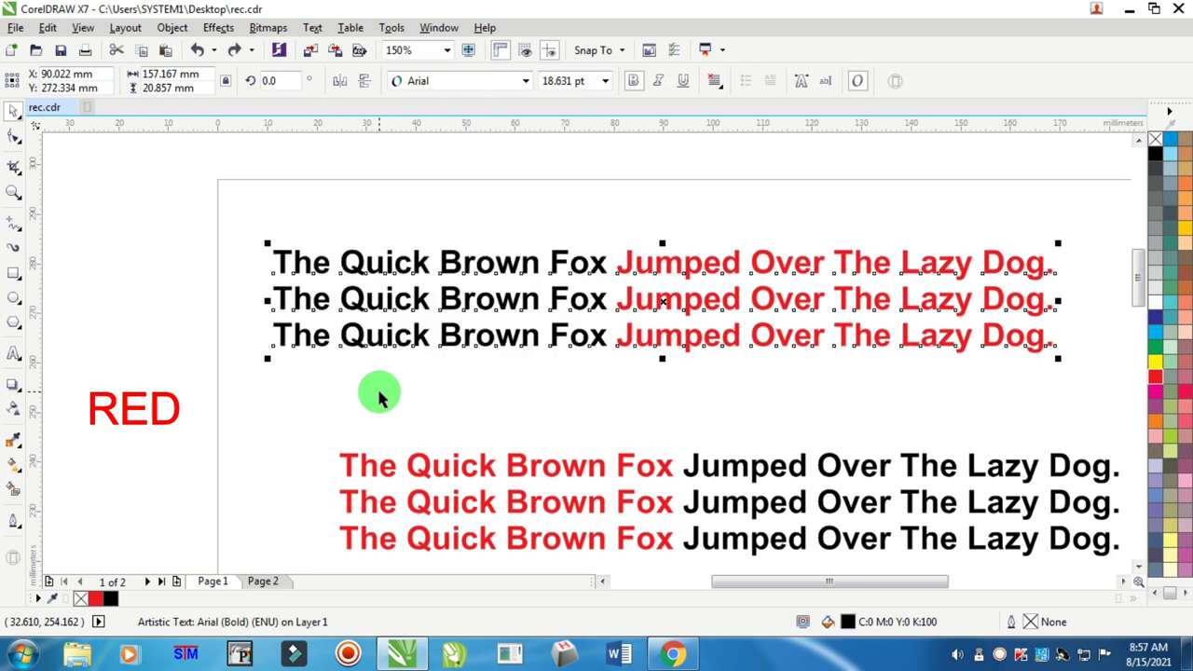
left_click(173, 28)
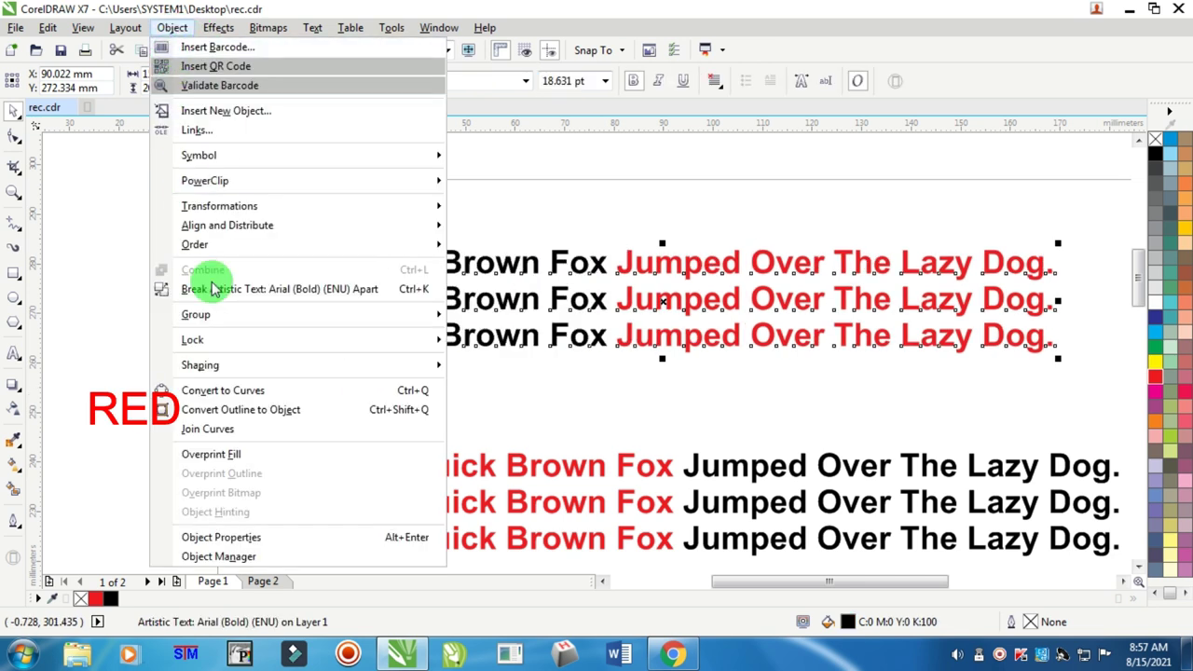
left_click(224, 390)
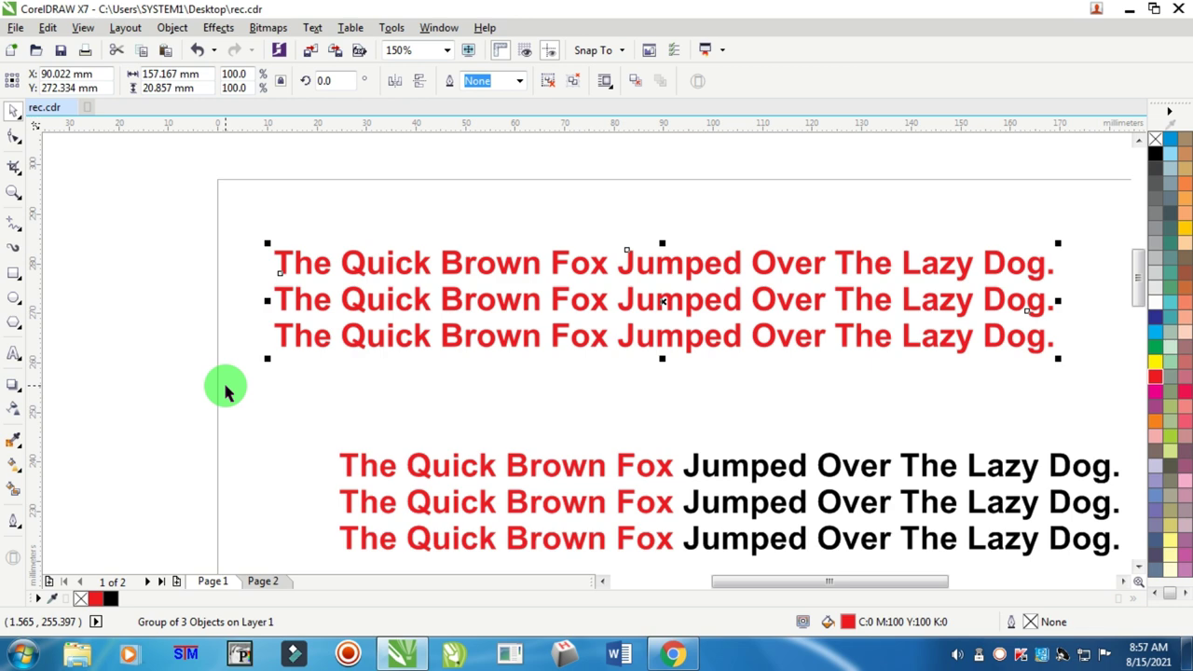
key("ctrl+z")
key("ctrl+z")
Try converting the lower two-colour text block to curves, and undo the conversion.
scroll(618, 339, "down", 4)
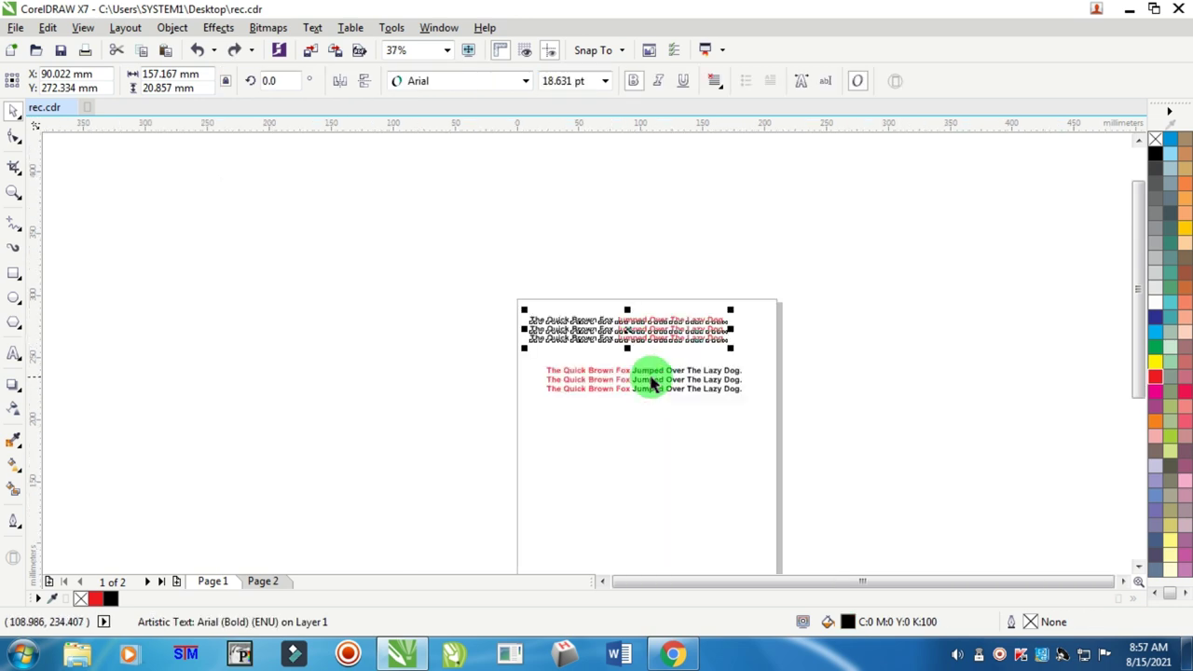
scroll(626, 377, "up", 4)
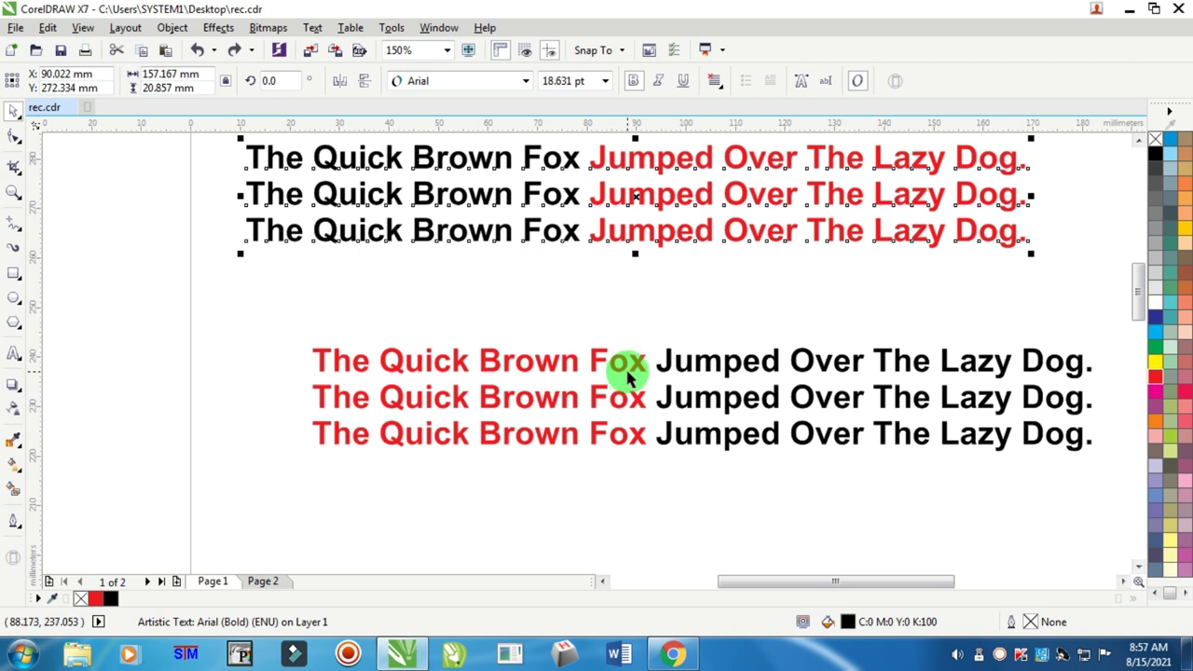
left_click(632, 364)
right_click(634, 364)
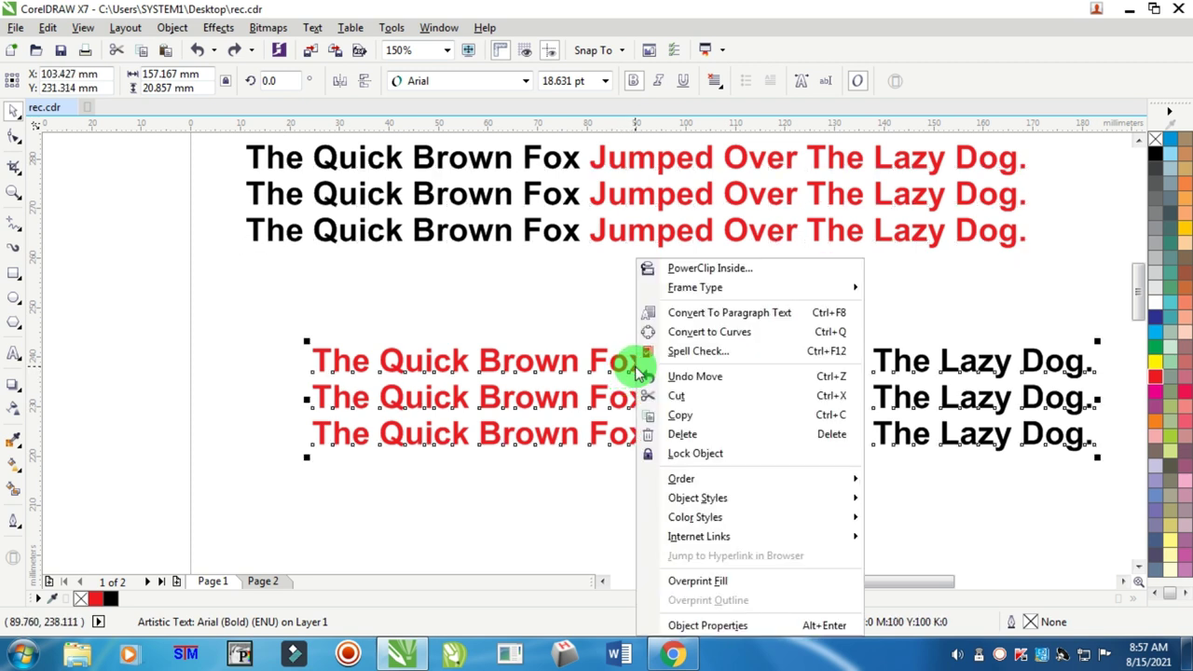
left_click(710, 332)
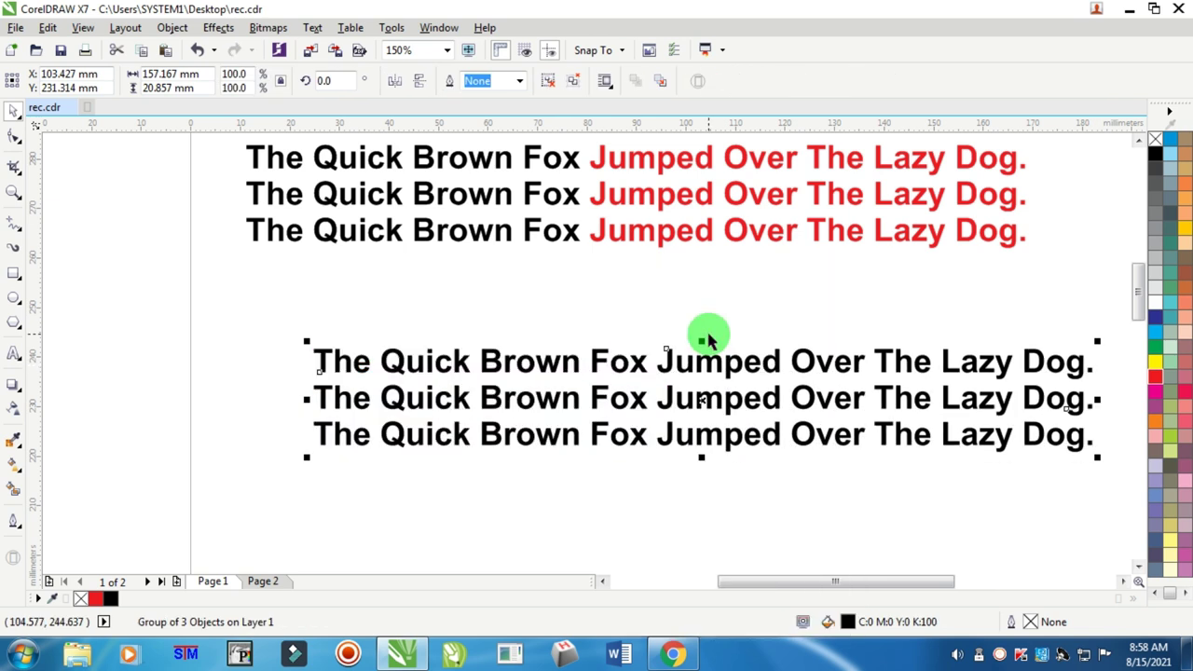
key("ctrl+z")
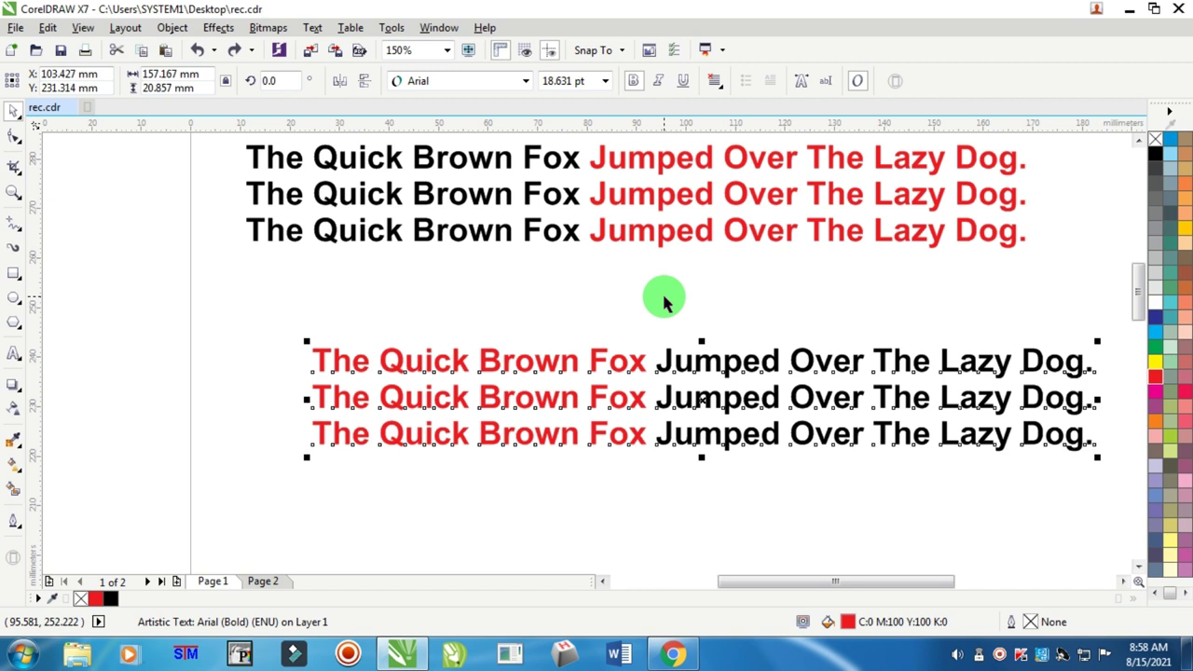
Convert the Bengali paragraph text on page 2 to curves.
scroll(559, 260, "down", 3)
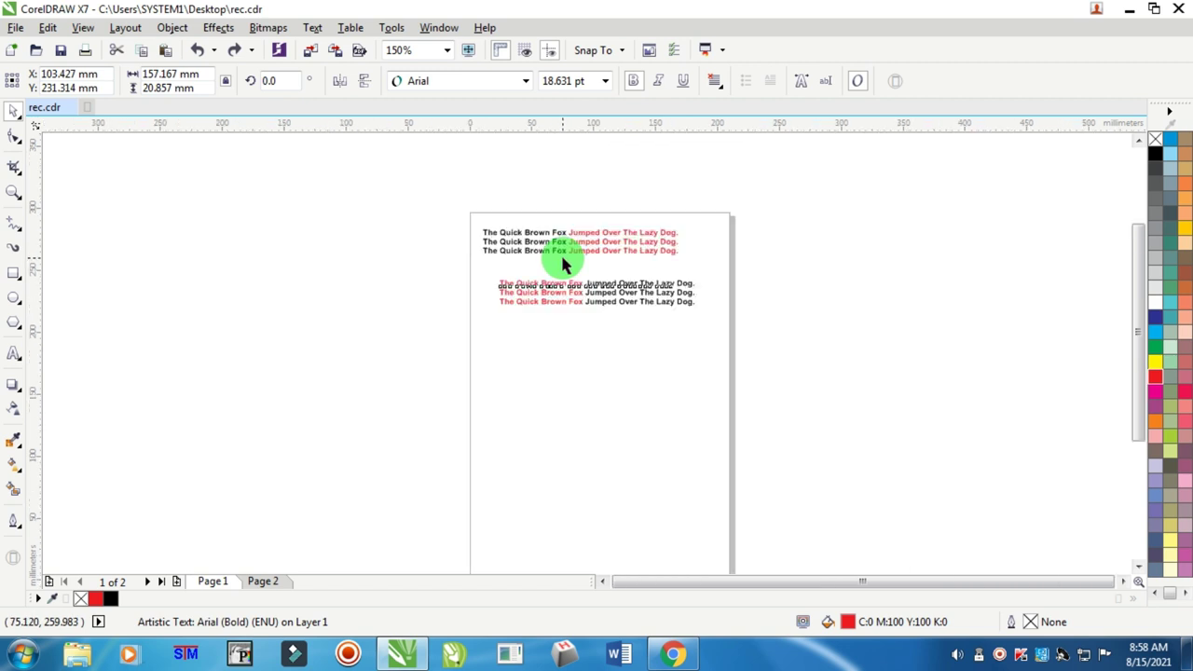
left_click(270, 580)
scroll(592, 337, "up", 3)
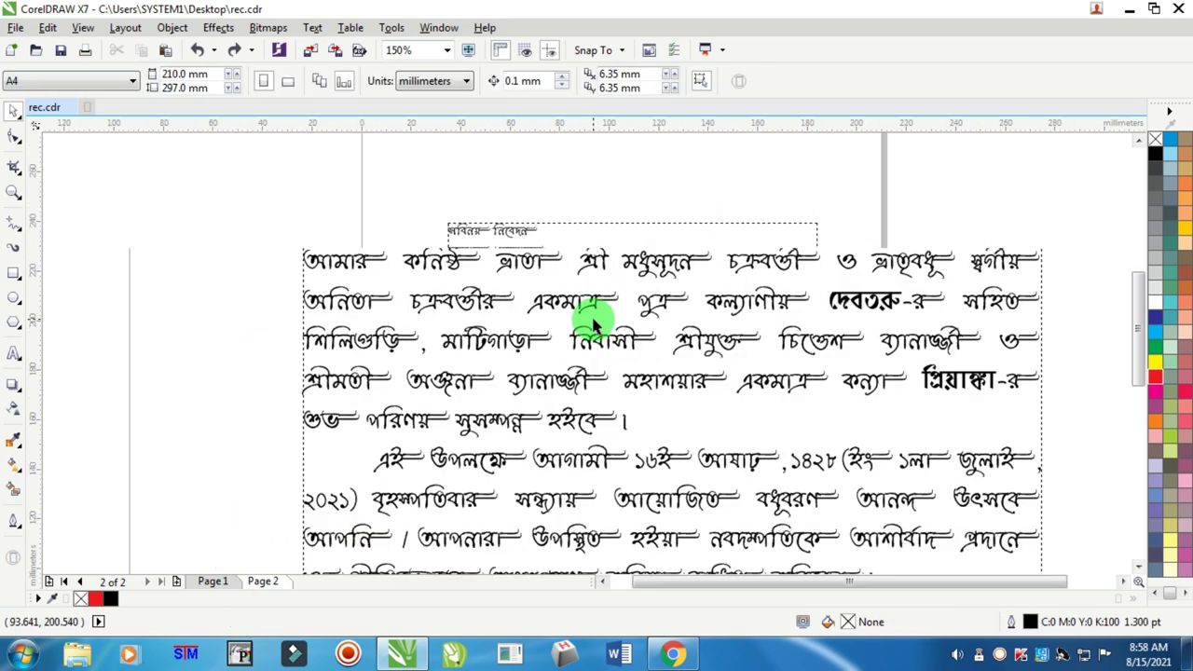
scroll(606, 322, "down", 3)
scroll(625, 326, "up", 1)
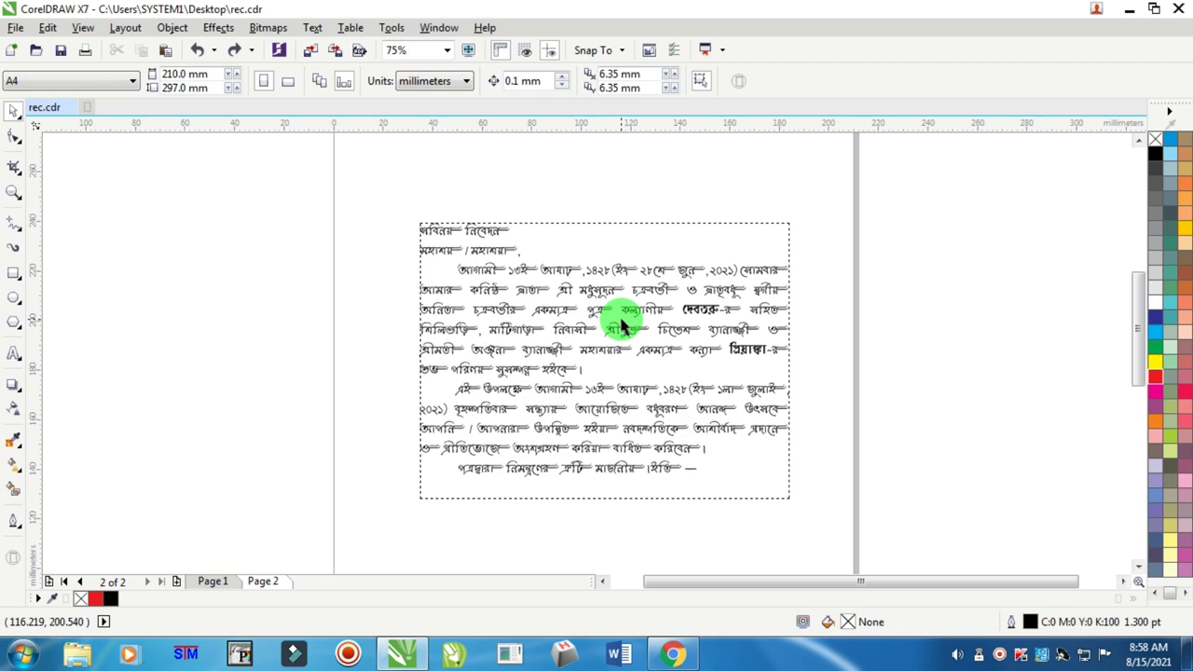
left_click(576, 297)
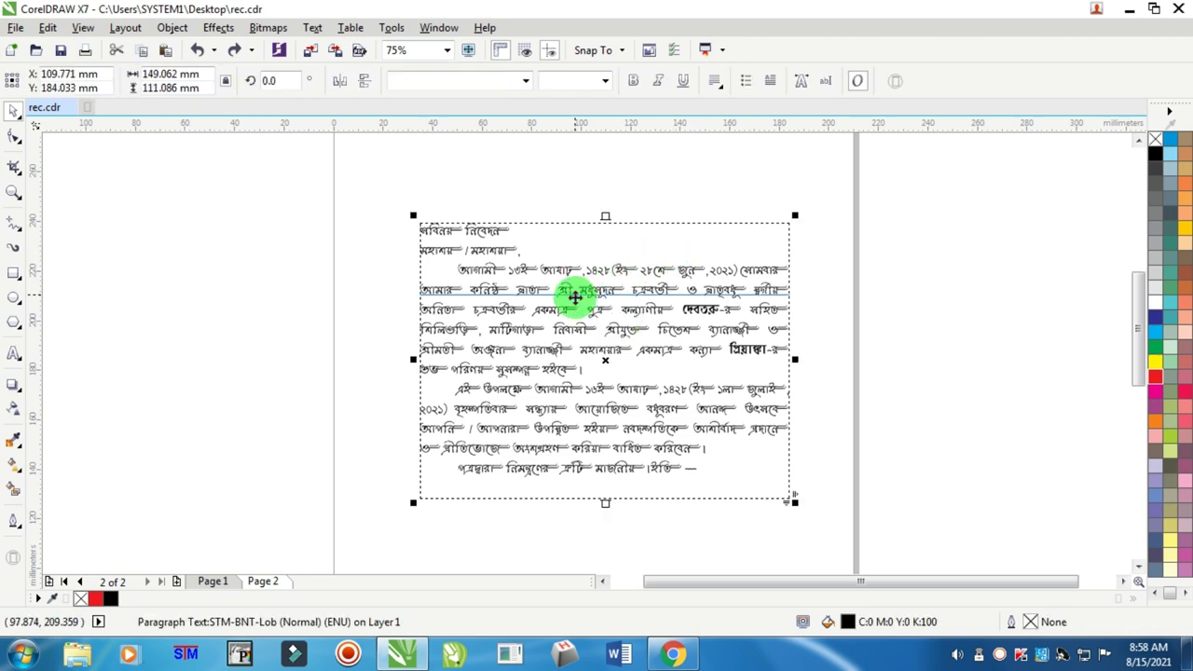
scroll(574, 293, "up", 2)
right_click(509, 213)
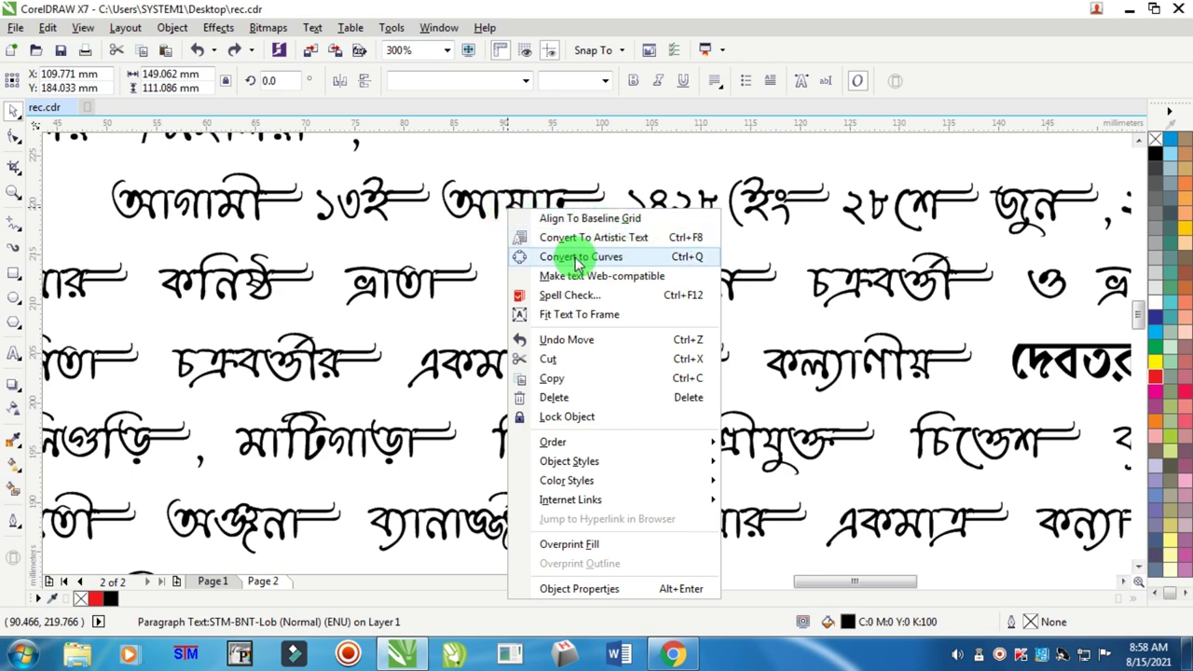
left_click(633, 263)
Examine the stroke joints of the converted Bengali letters and bold words up close, and undo the conversion.
scroll(628, 258, "down", 2)
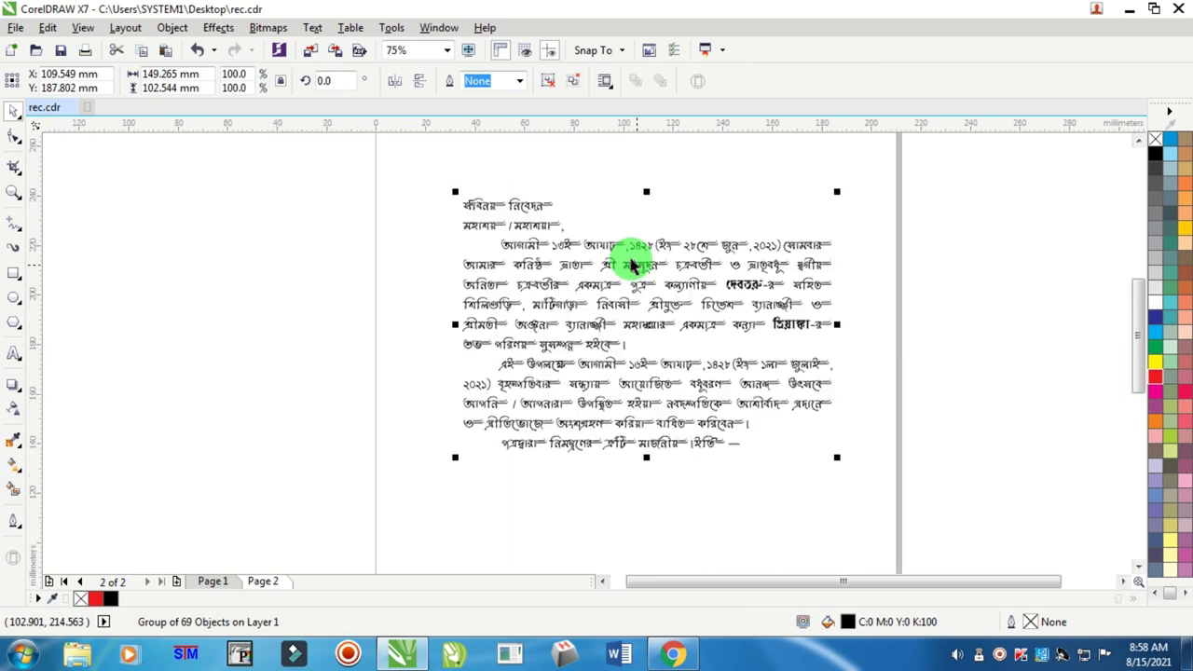
scroll(546, 264, "up", 5)
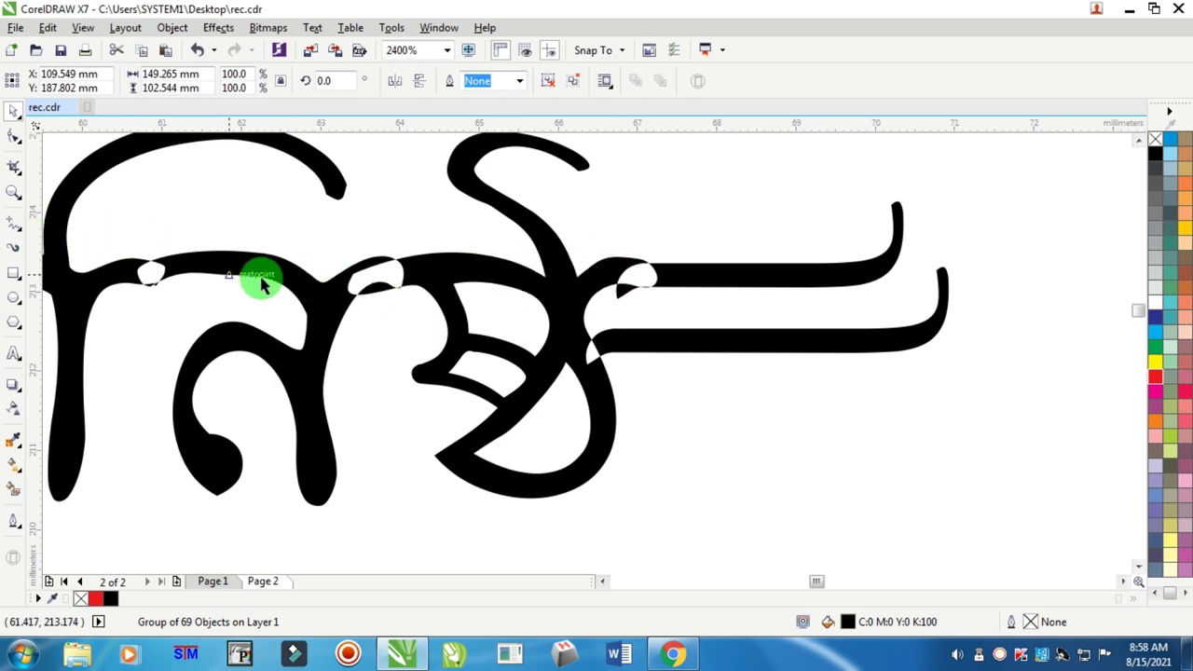
scroll(680, 306, "down", 4)
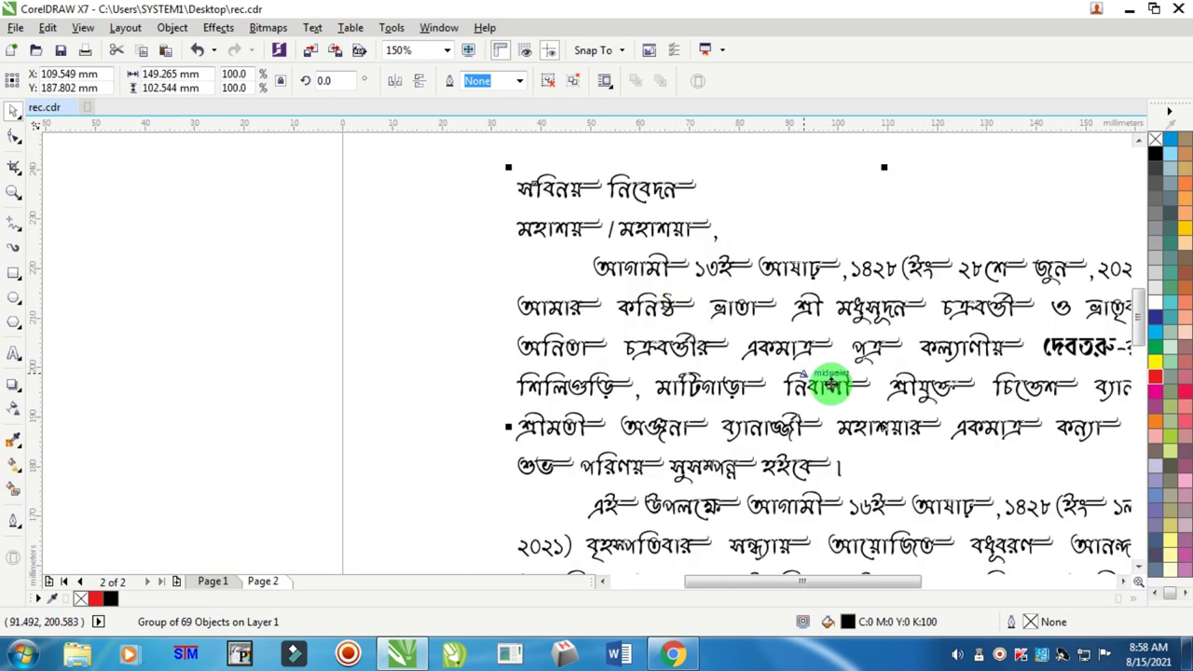
scroll(909, 407, "down", 1)
scroll(985, 381, "up", 4)
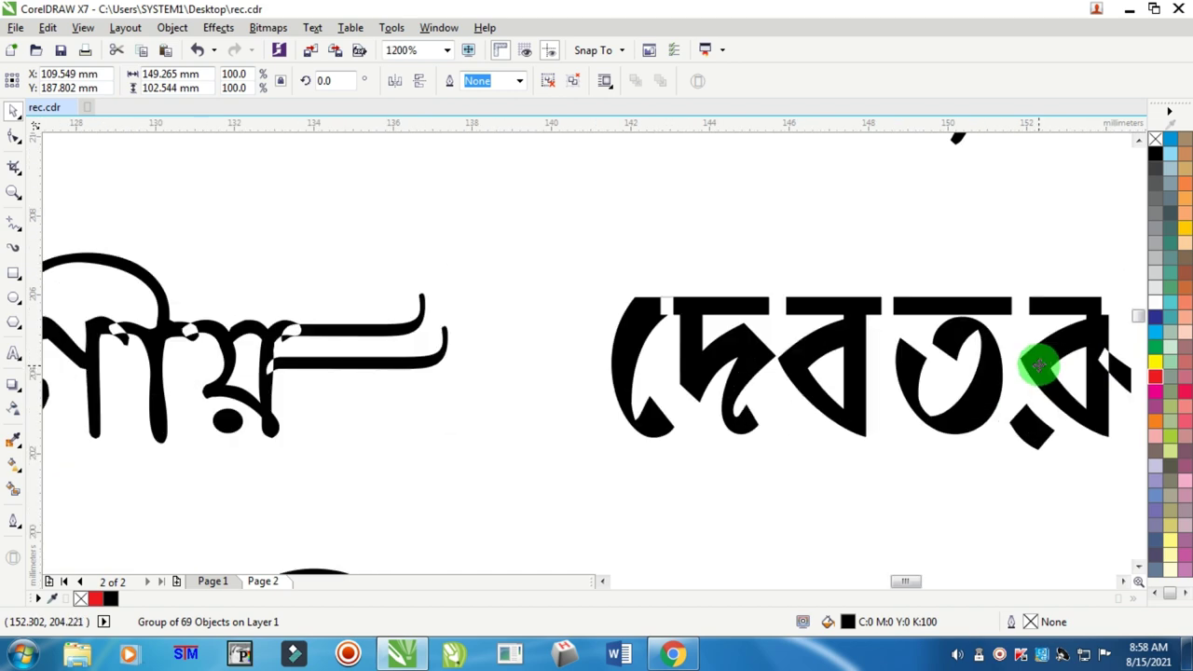
scroll(858, 327, "down", 1)
scroll(932, 327, "up", 2)
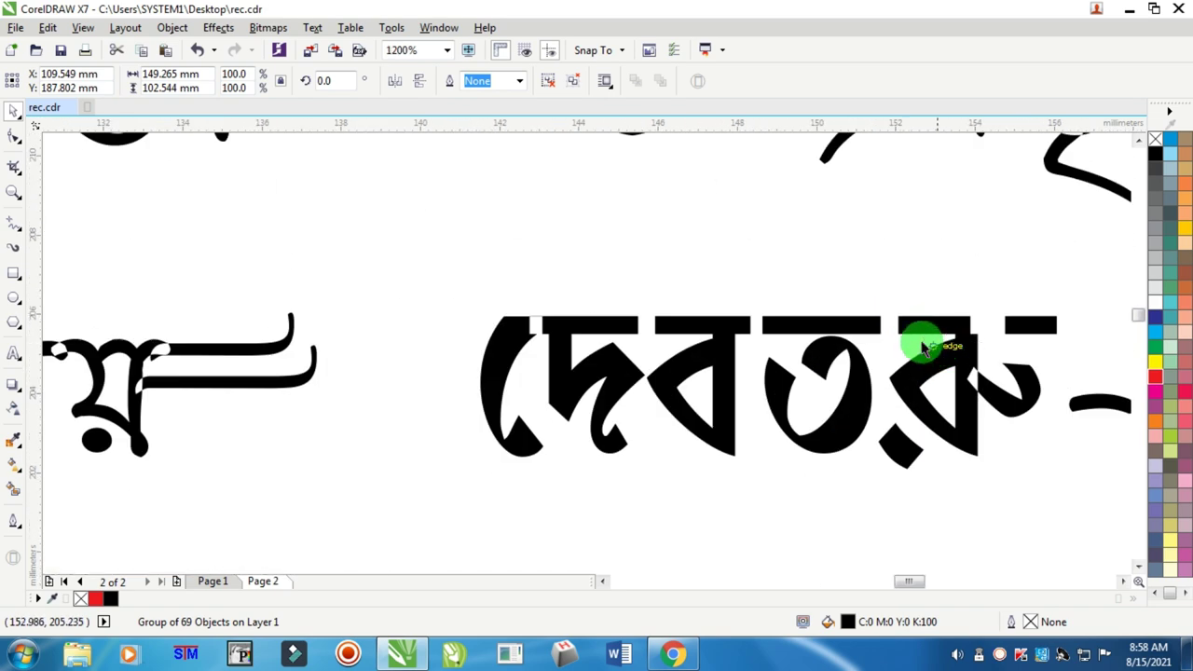
scroll(919, 338, "down", 2)
scroll(919, 338, "down", 2)
scroll(967, 386, "up", 4)
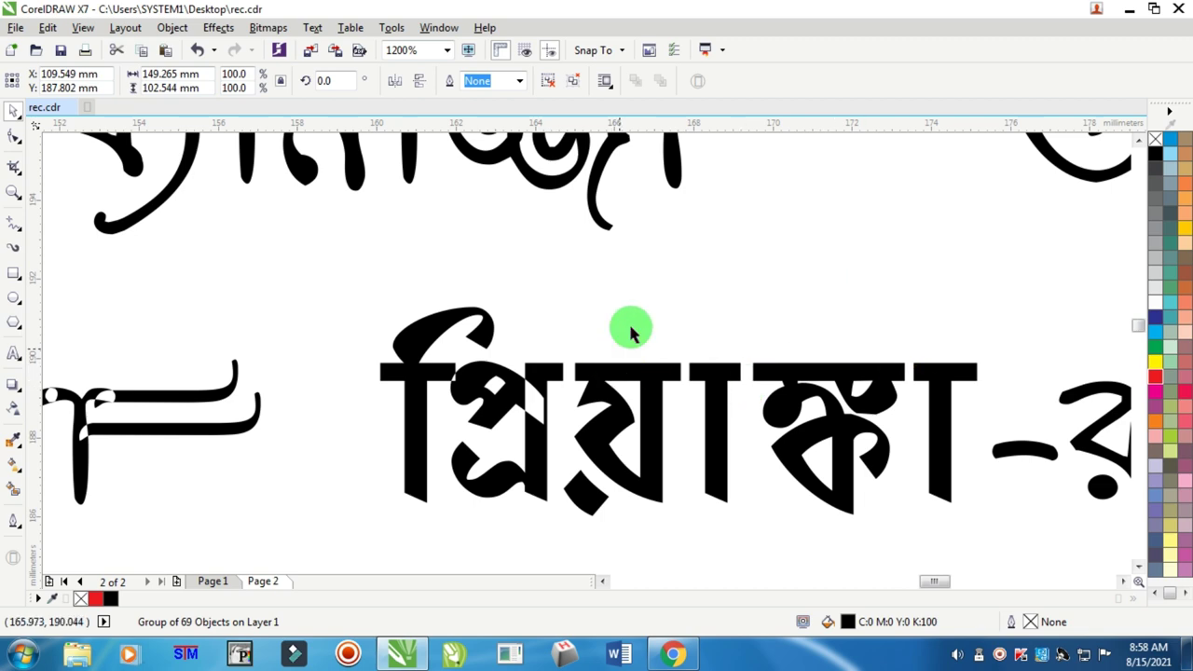
scroll(629, 325, "down", 3)
left_click(639, 285)
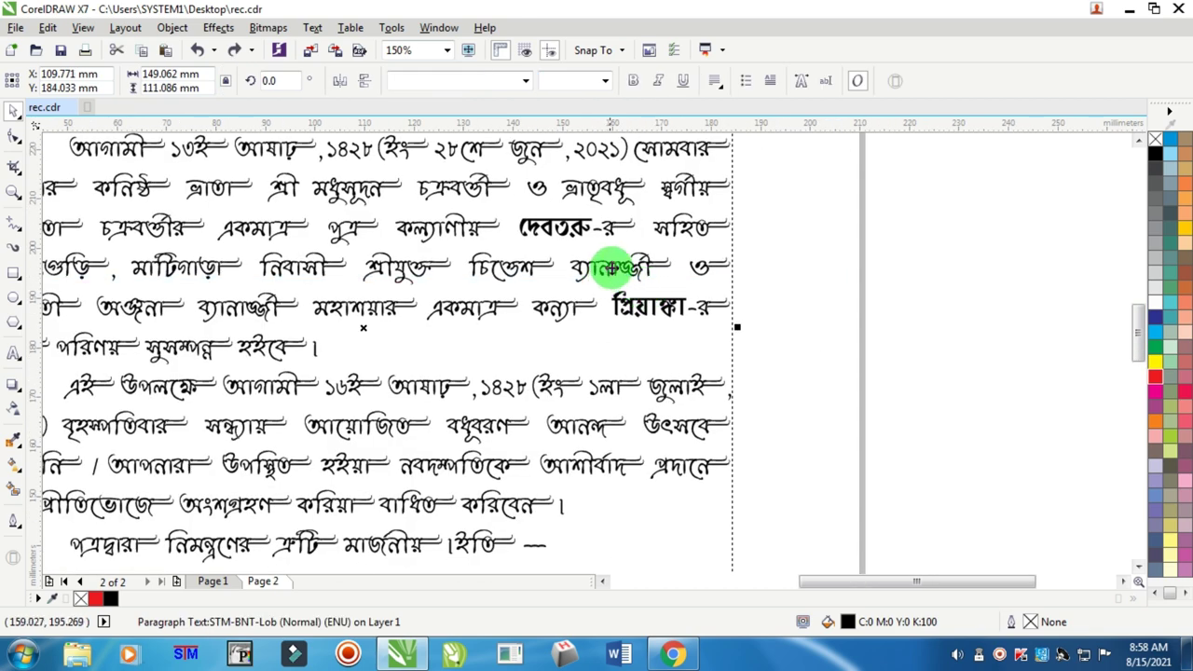
Convert the upper two-colour text block on page 1 to paragraph text and move its frame up about 5.5 mm.
key("Page_Up")
scroll(599, 240, "down", 3)
scroll(591, 230, "up", 1)
scroll(578, 217, "up", 2)
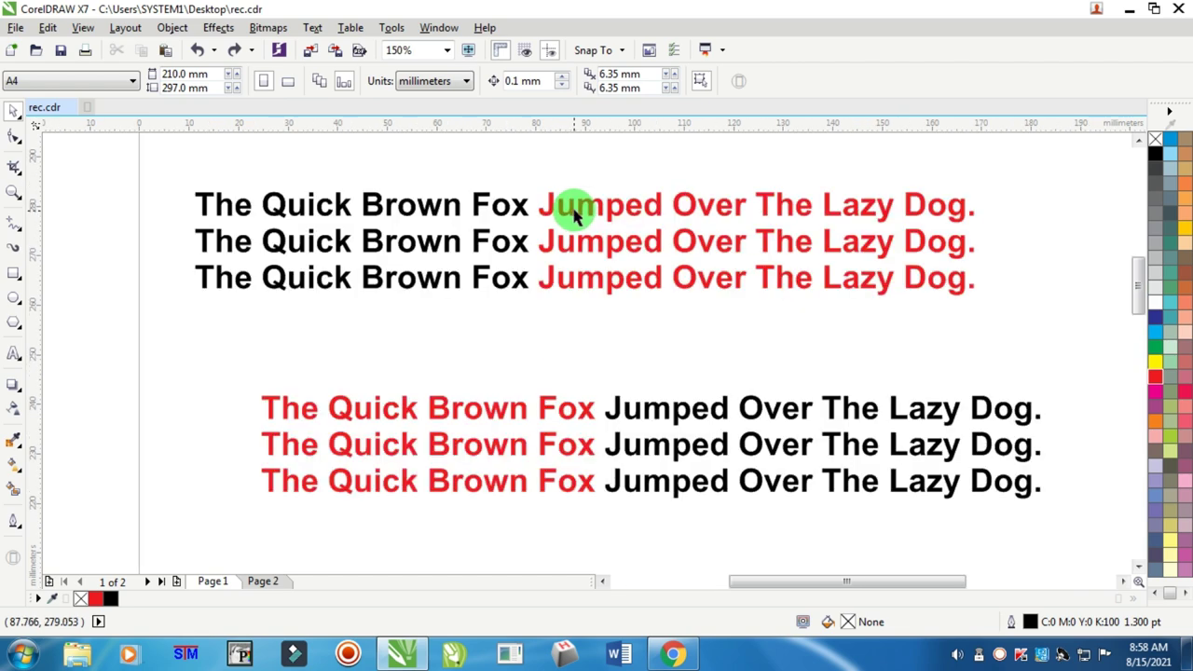
left_click(574, 207)
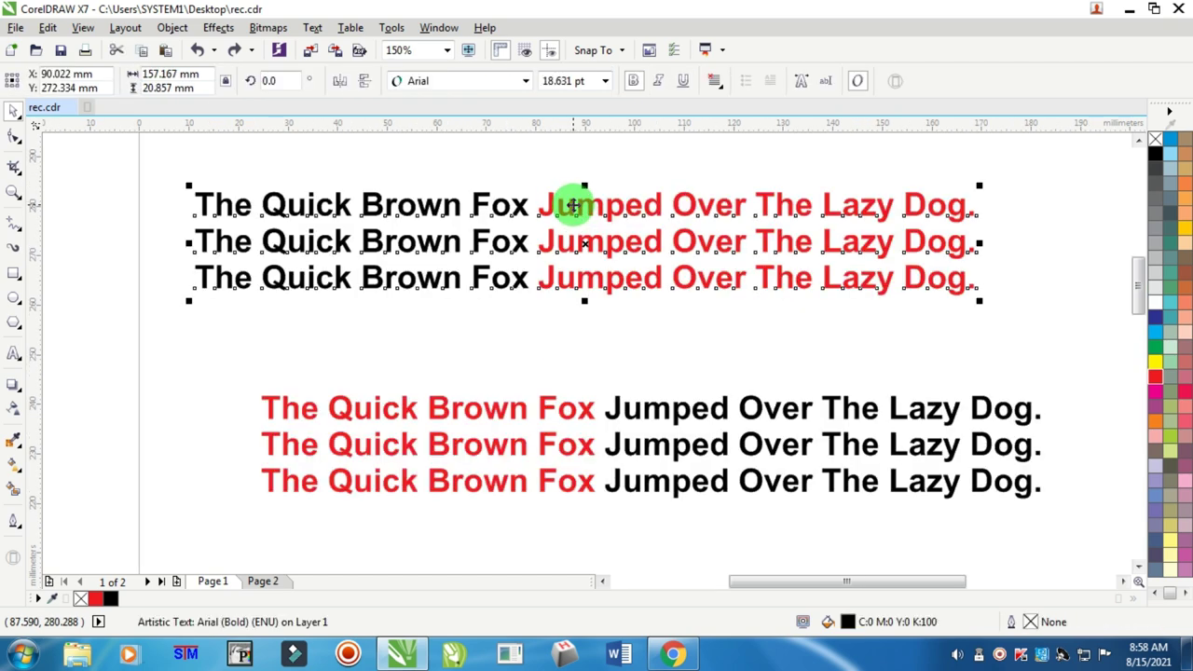
right_click(574, 207)
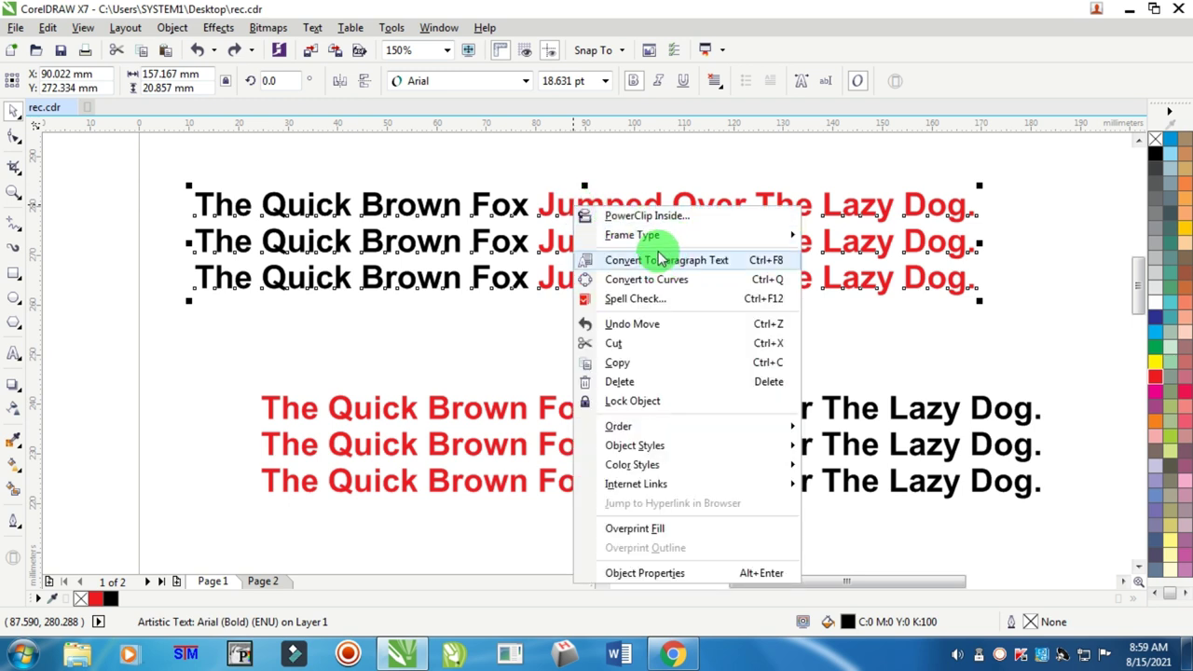
left_click(694, 263)
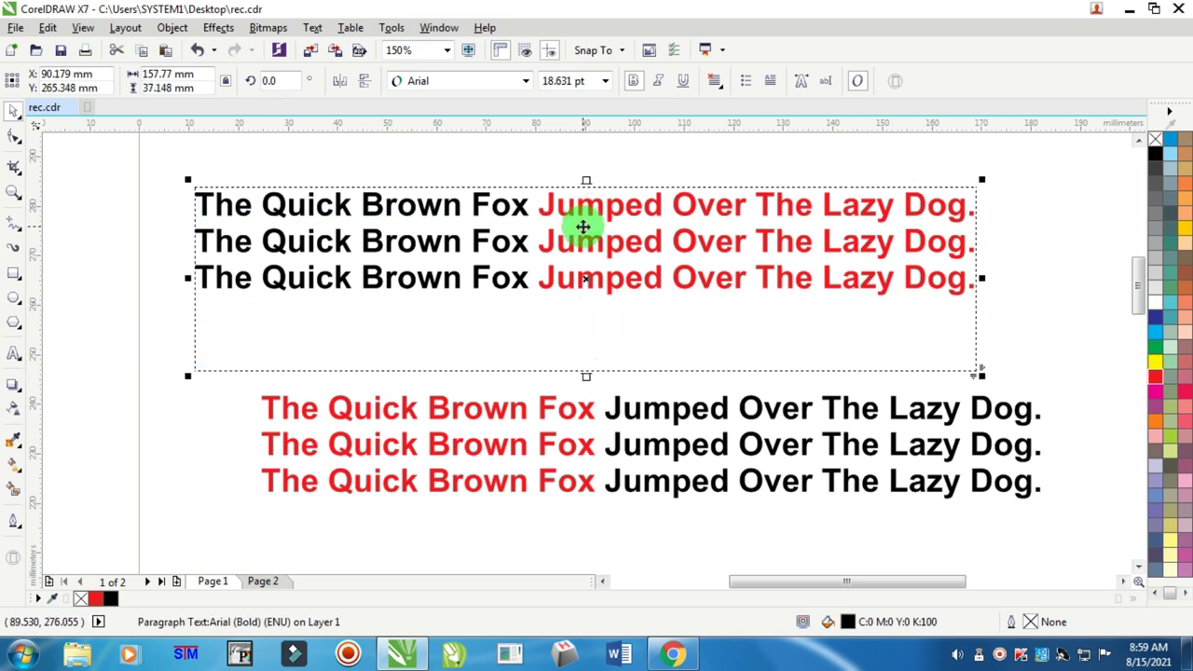
left_click_drag(580, 229, 588, 200)
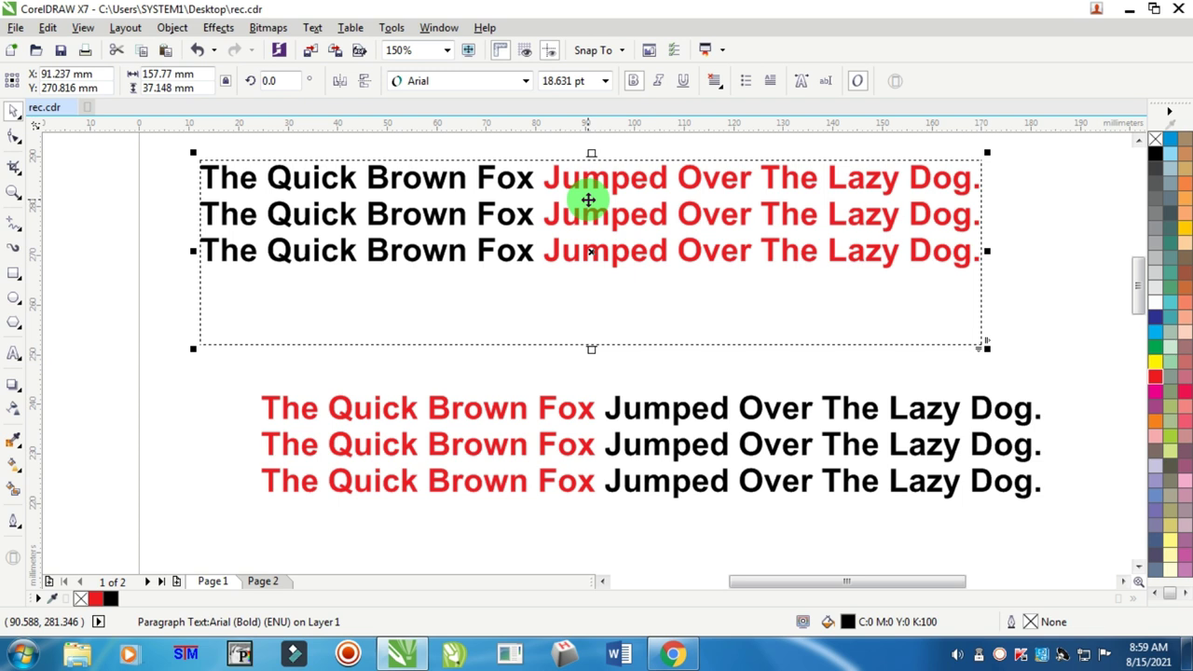
Convert the upper paragraph text frame and the lower two-colour artistic text block to curves.
right_click(588, 199)
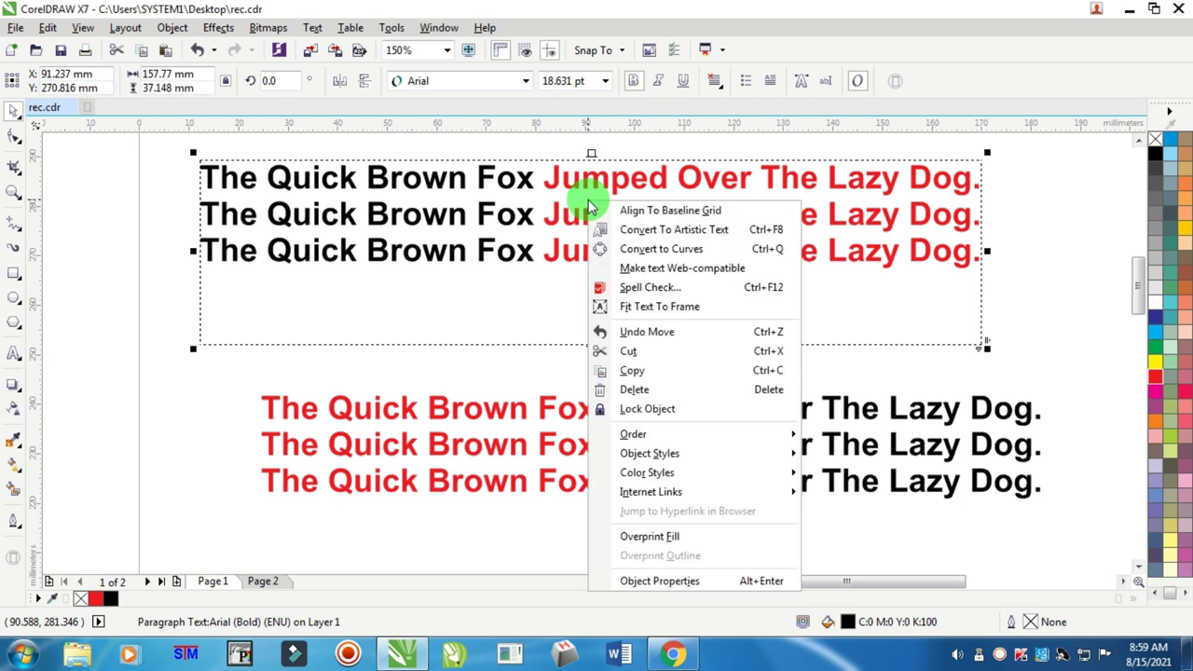
left_click(696, 250)
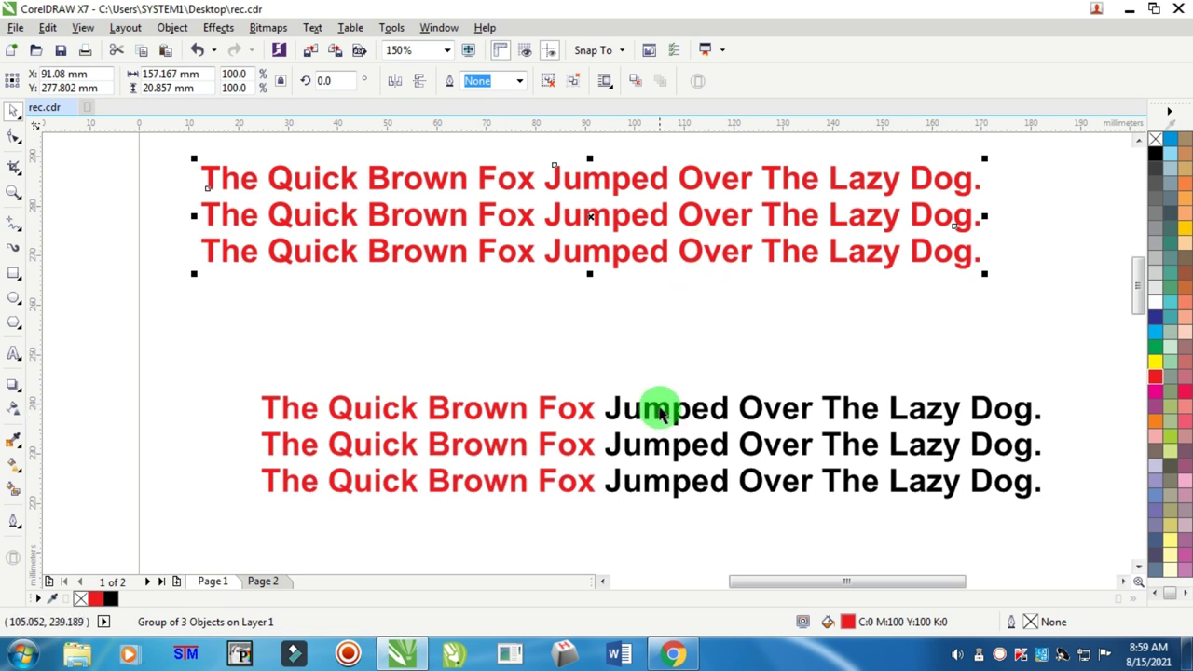
left_click(658, 405)
right_click(658, 406)
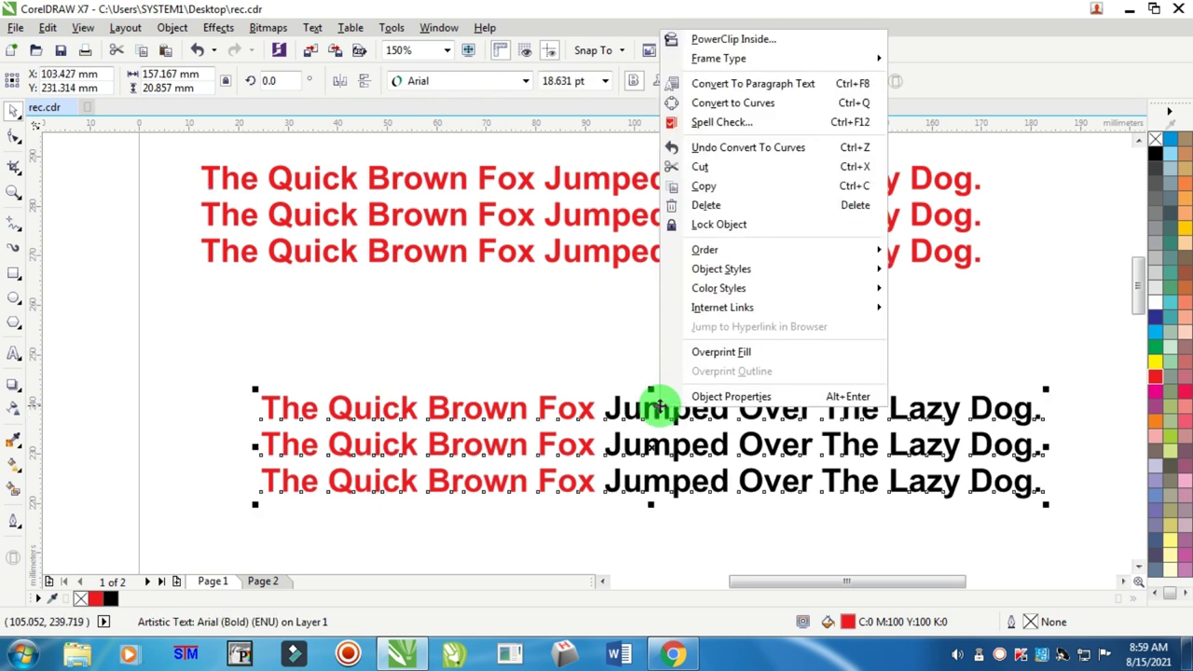
left_click(718, 102)
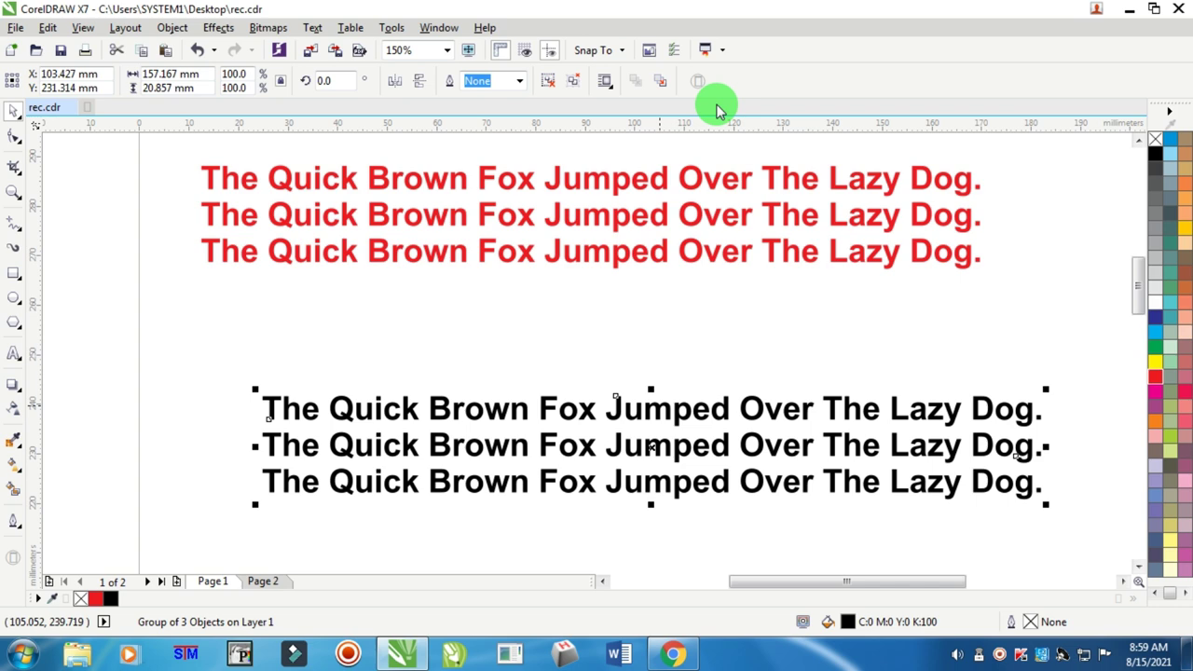
Switch to Chrome and examine the CorelDRAW Community thread "Loosing text colour when convertig to curves", including its before-and-after images and replies.
left_click(672, 654)
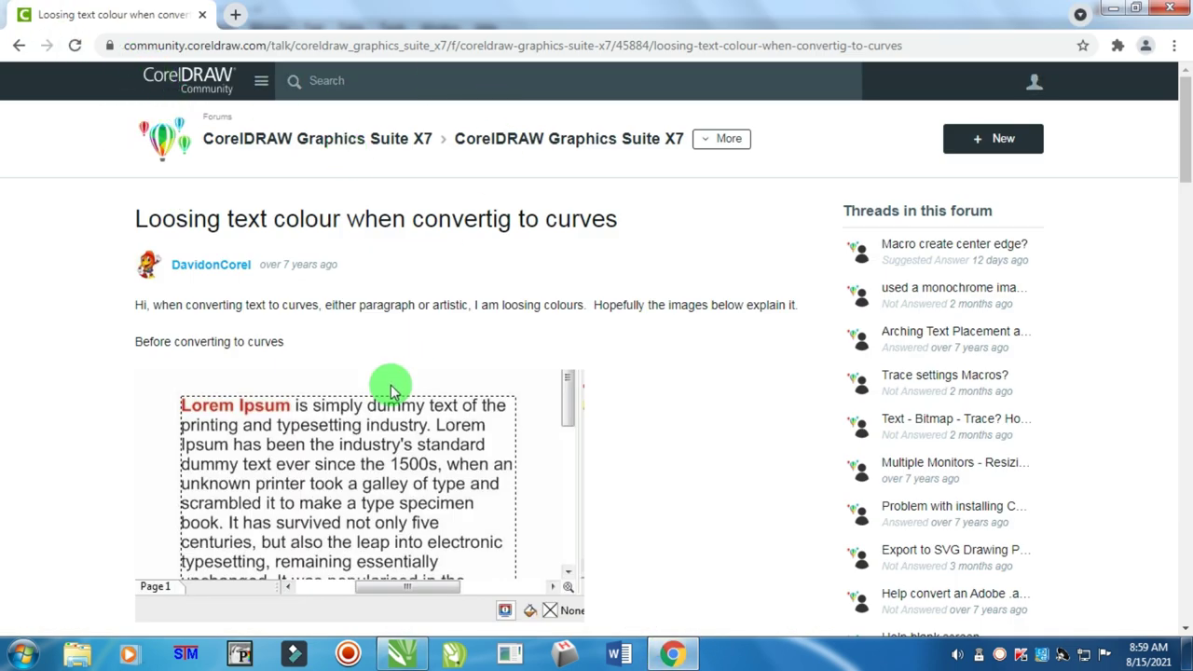
scroll(393, 392, "down", 1)
scroll(392, 400, "down", 2)
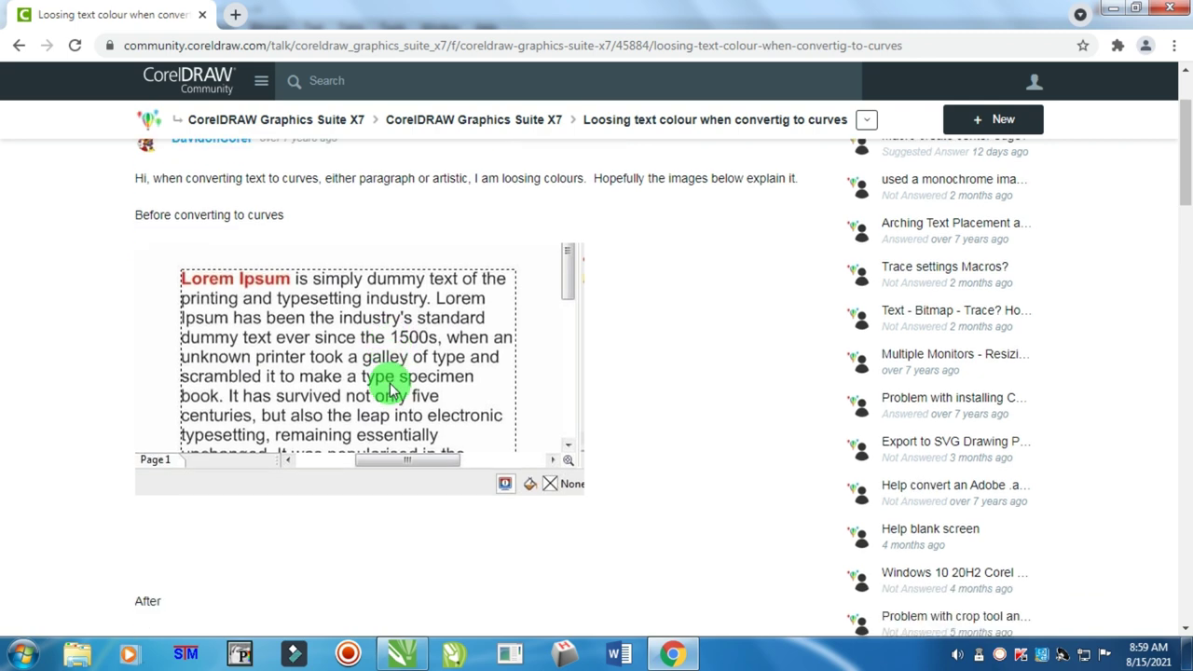
scroll(291, 265, "up", 2)
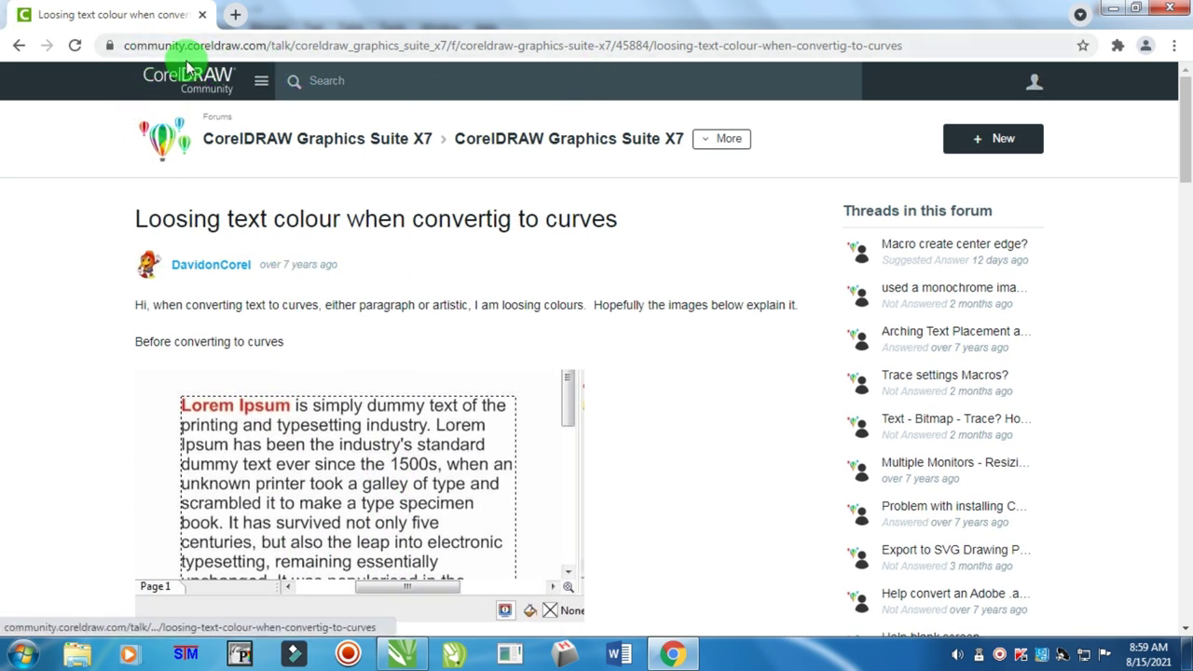
scroll(477, 336, "down", 1)
scroll(477, 339, "down", 1)
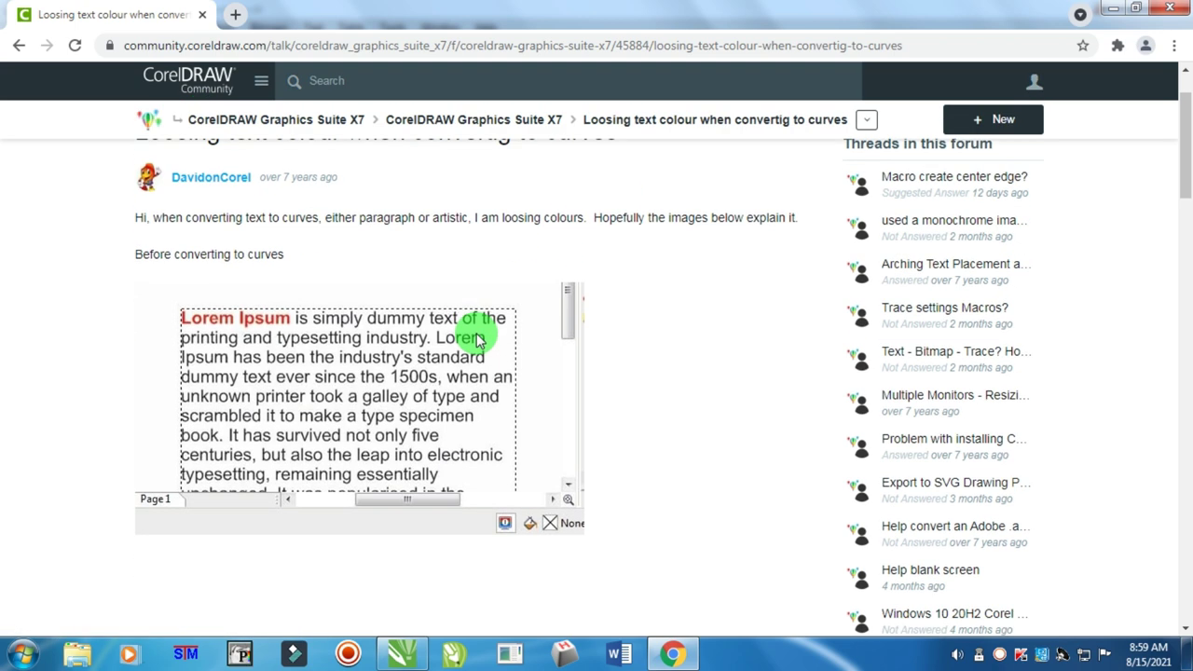
scroll(477, 340, "down", 3)
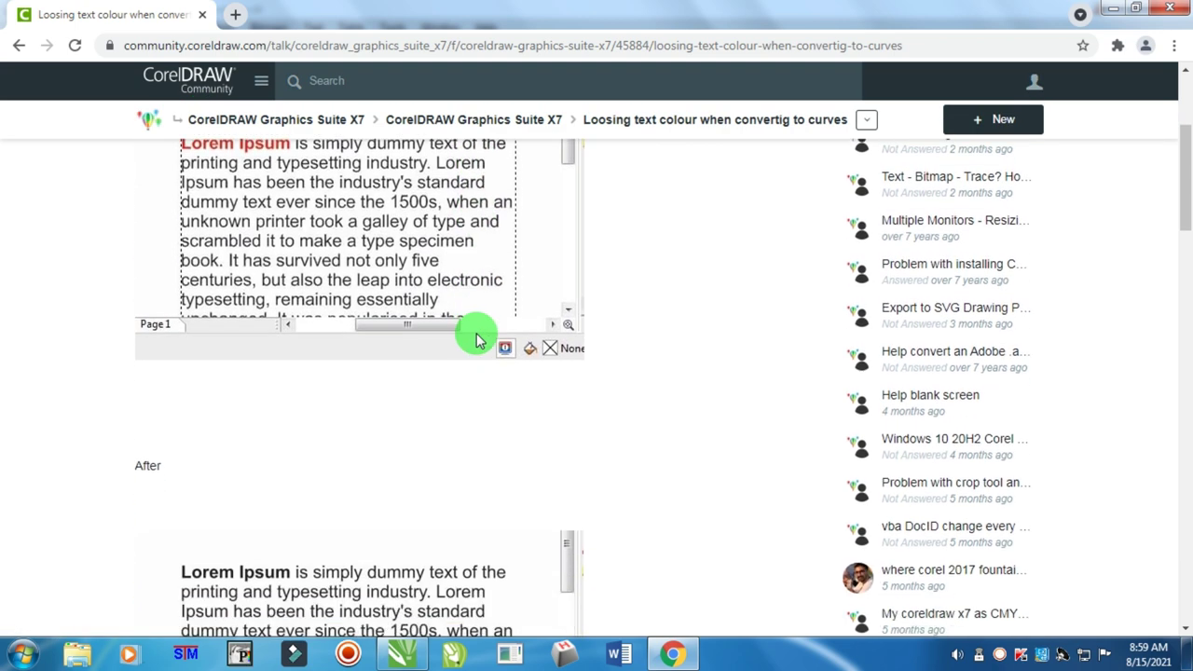
scroll(474, 335, "up", 3)
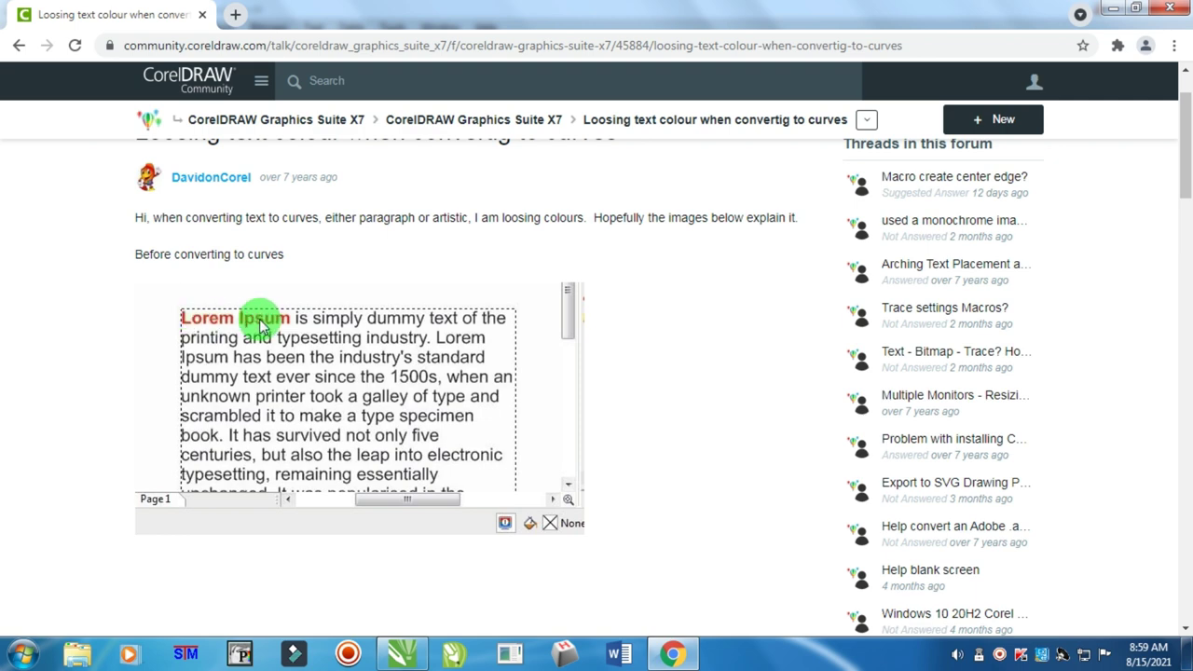
scroll(261, 317, "down", 4)
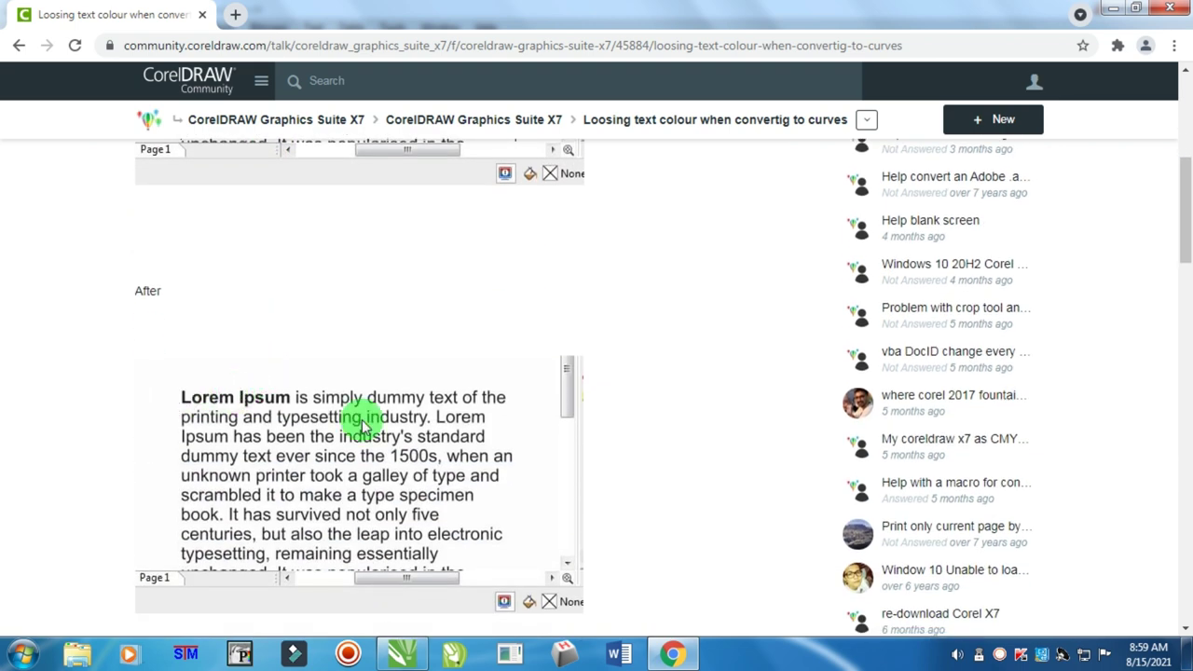
scroll(368, 417, "down", 8)
scroll(370, 415, "down", 1)
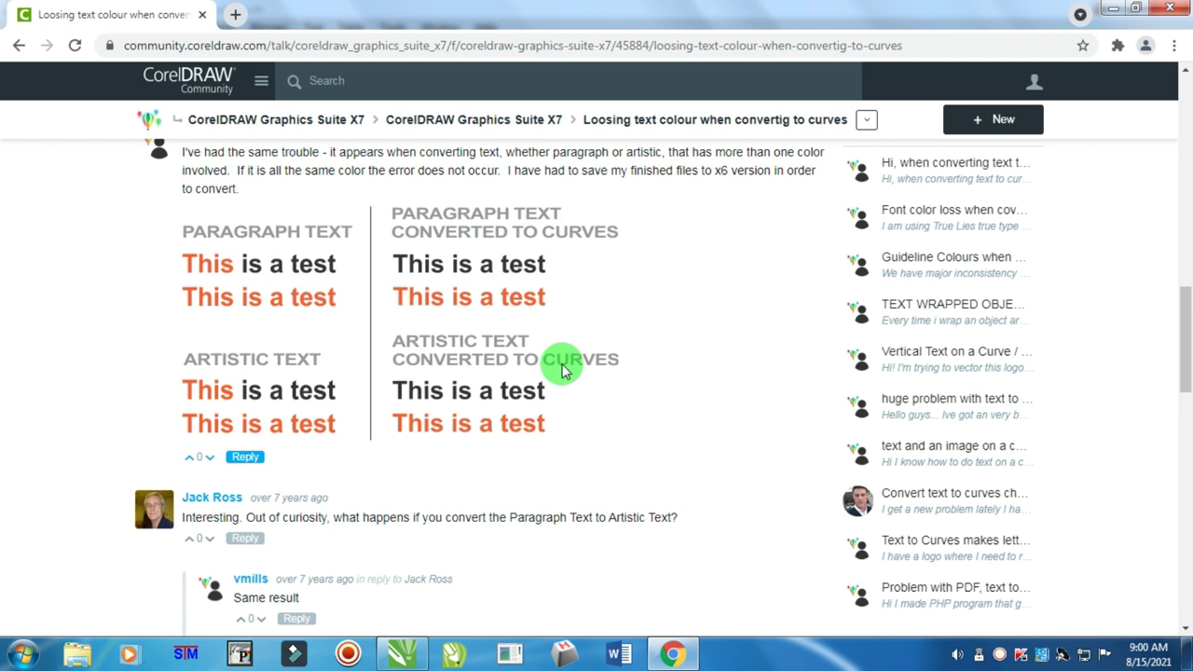
scroll(561, 371, "down", 2)
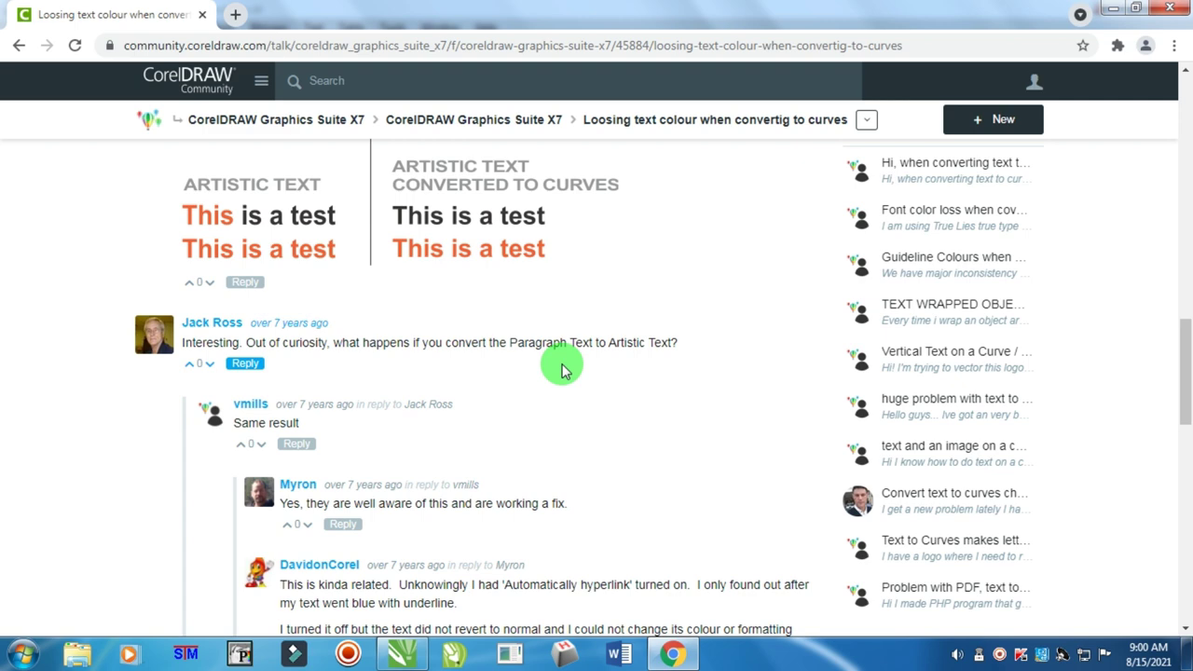
Switch back to CorelDRAW and review both converted text blocks on page 1 and the available text commands.
key("alt+Tab")
scroll(618, 341, "down", 4)
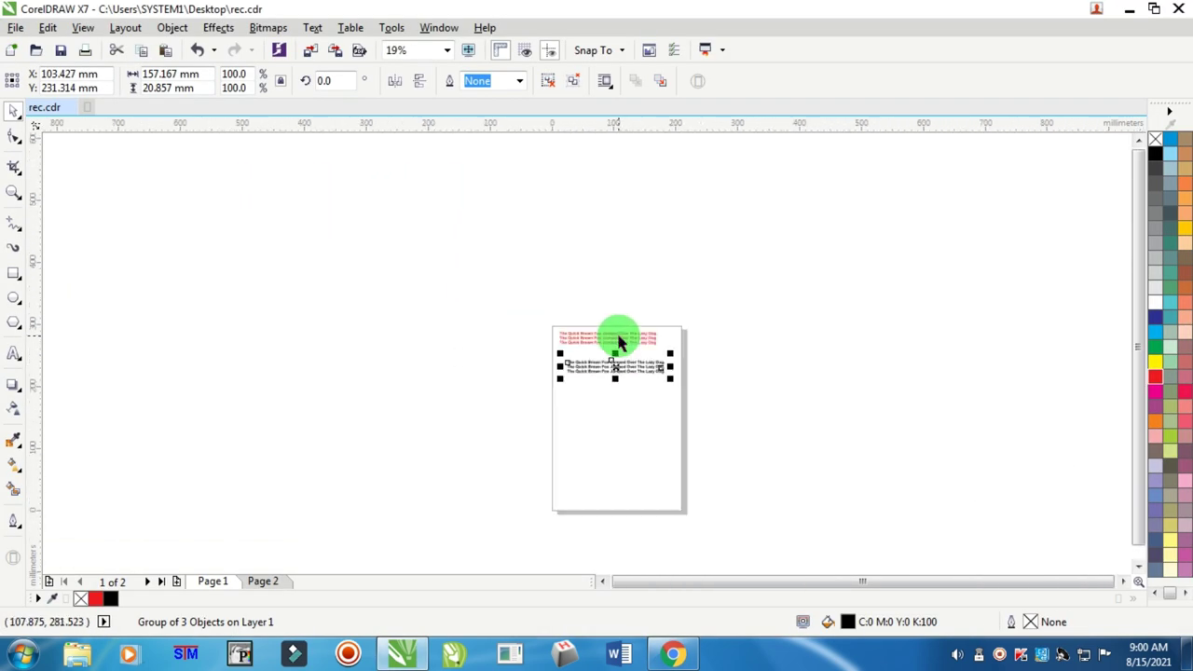
scroll(618, 342, "up", 2)
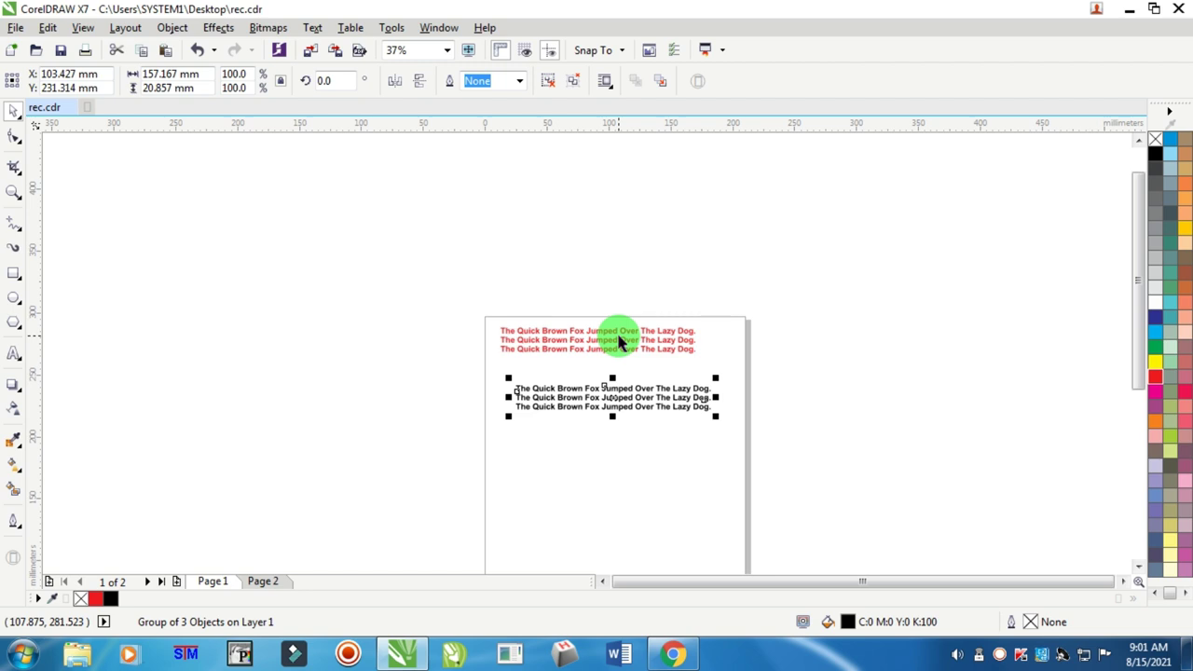
left_click(311, 28)
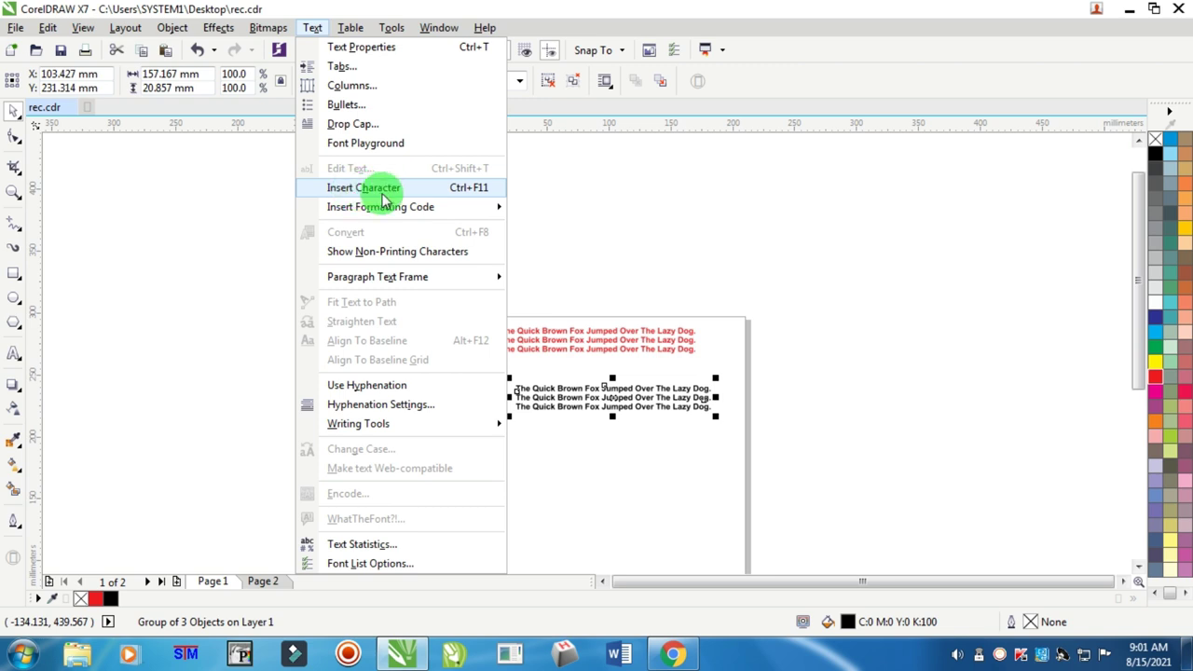
left_click(648, 196)
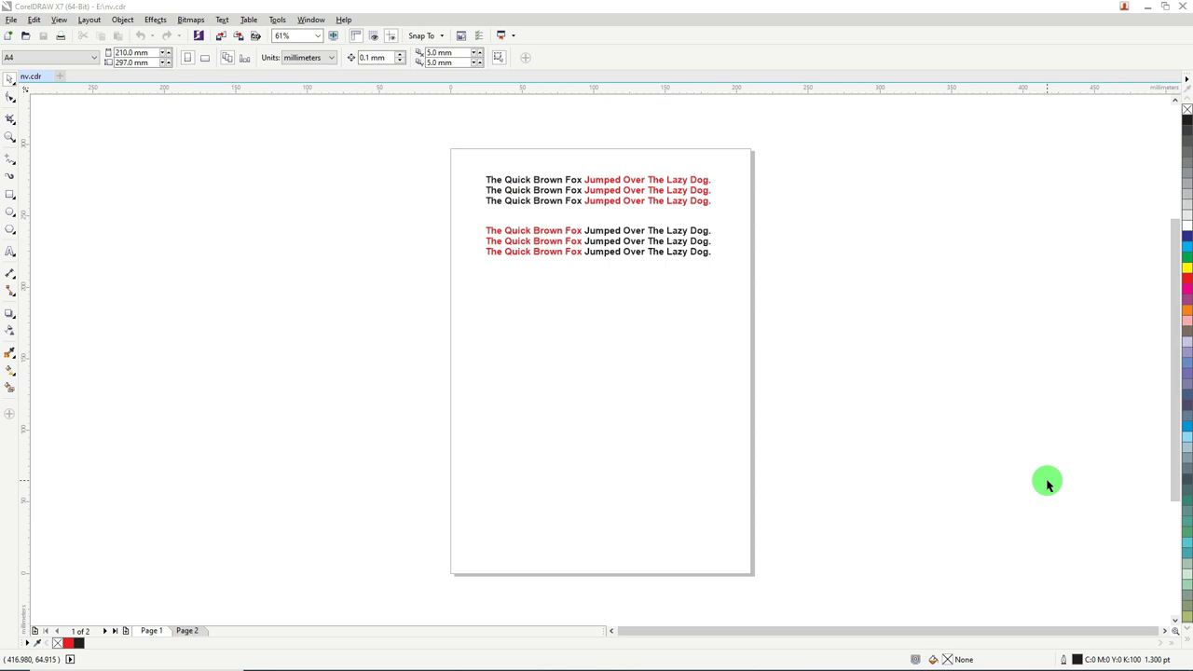
Convert the upper two-colour artistic text block in nv.cdr to curves.
left_click(12, 136)
left_click_drag(439, 133, 754, 302)
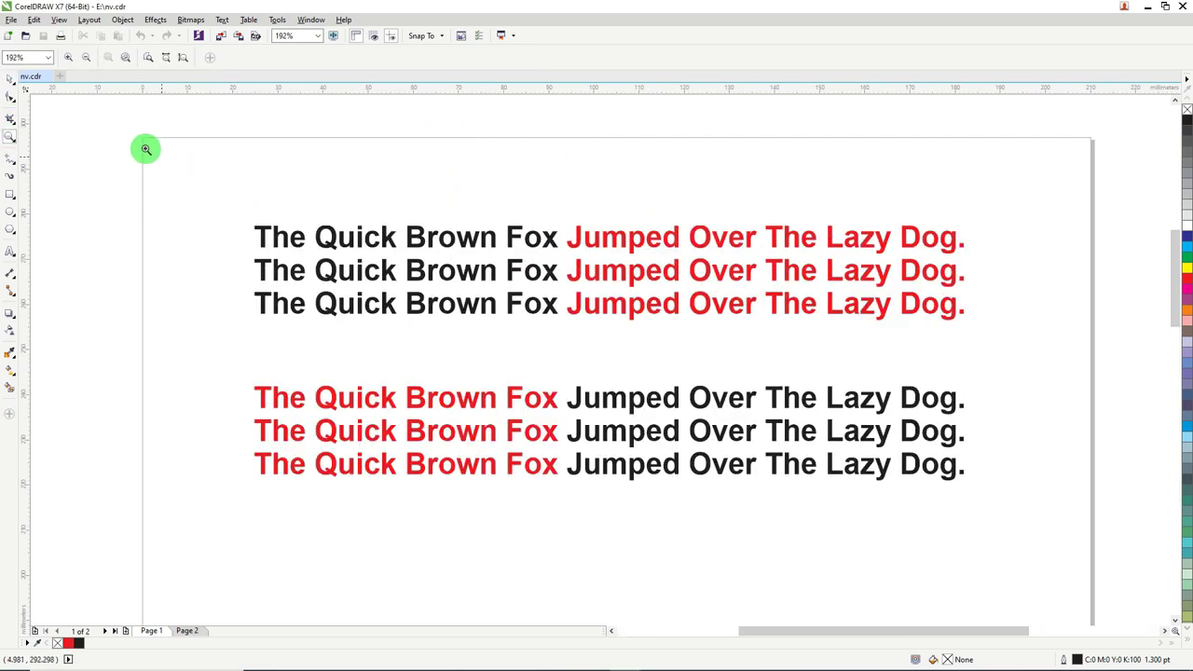
left_click(10, 79)
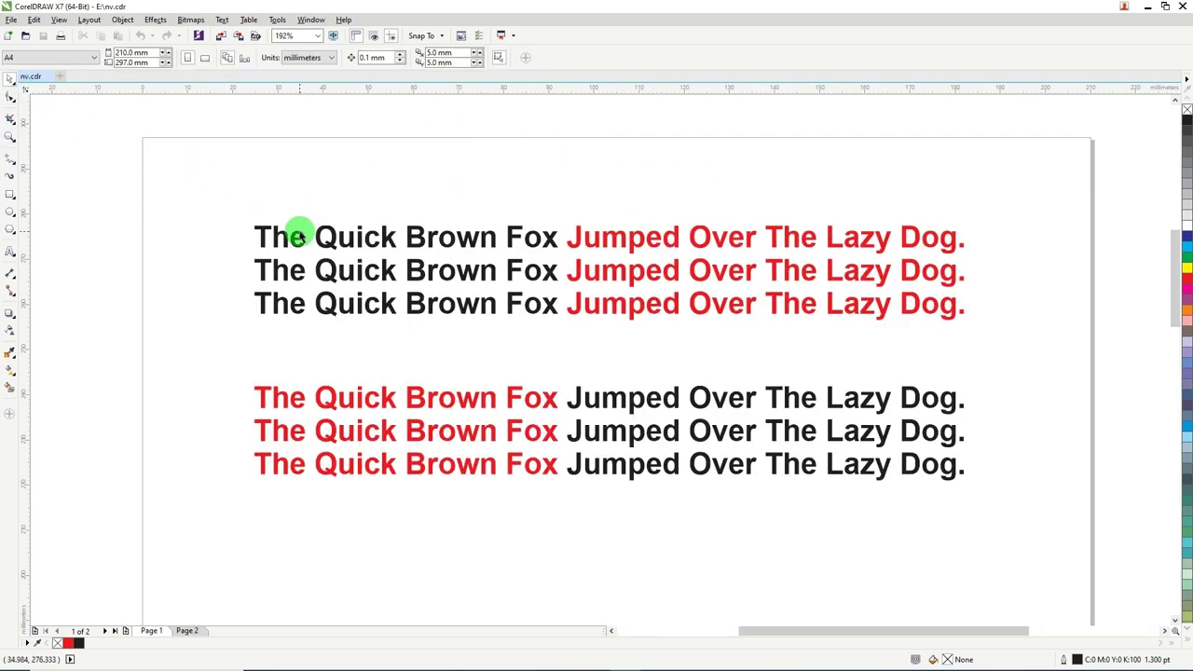
left_click(298, 237)
right_click(298, 235)
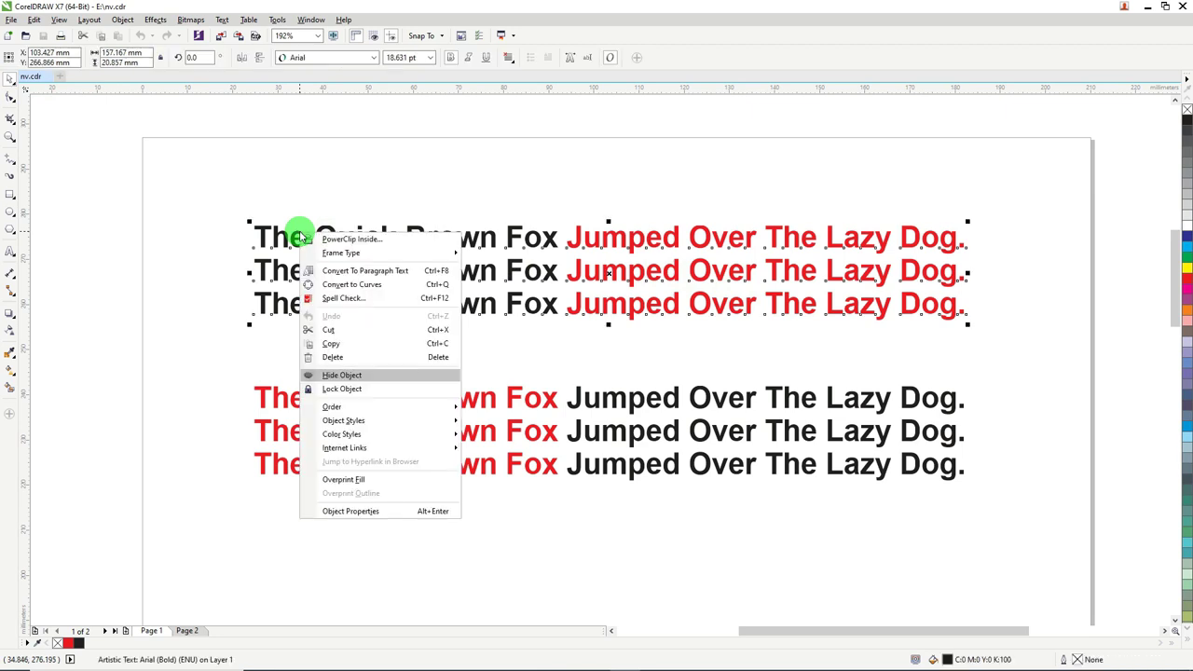
left_click(354, 286)
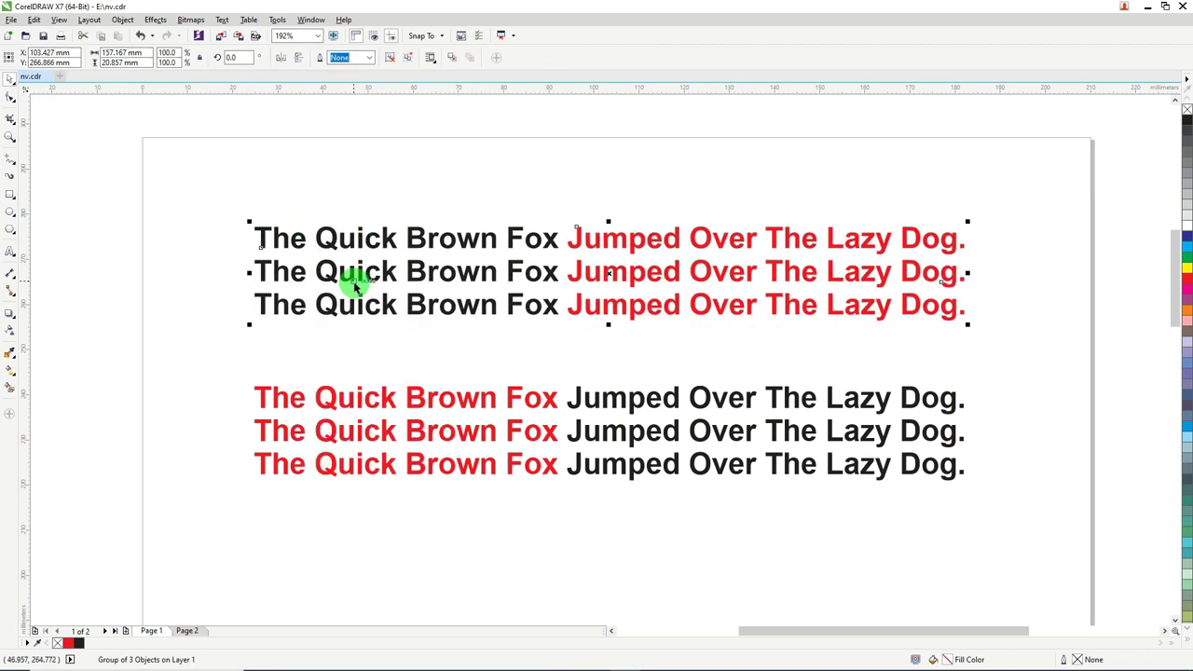
Try converting the lower two-colour text block to curves, and undo the conversions of both blocks.
left_click(371, 396)
right_click(371, 395)
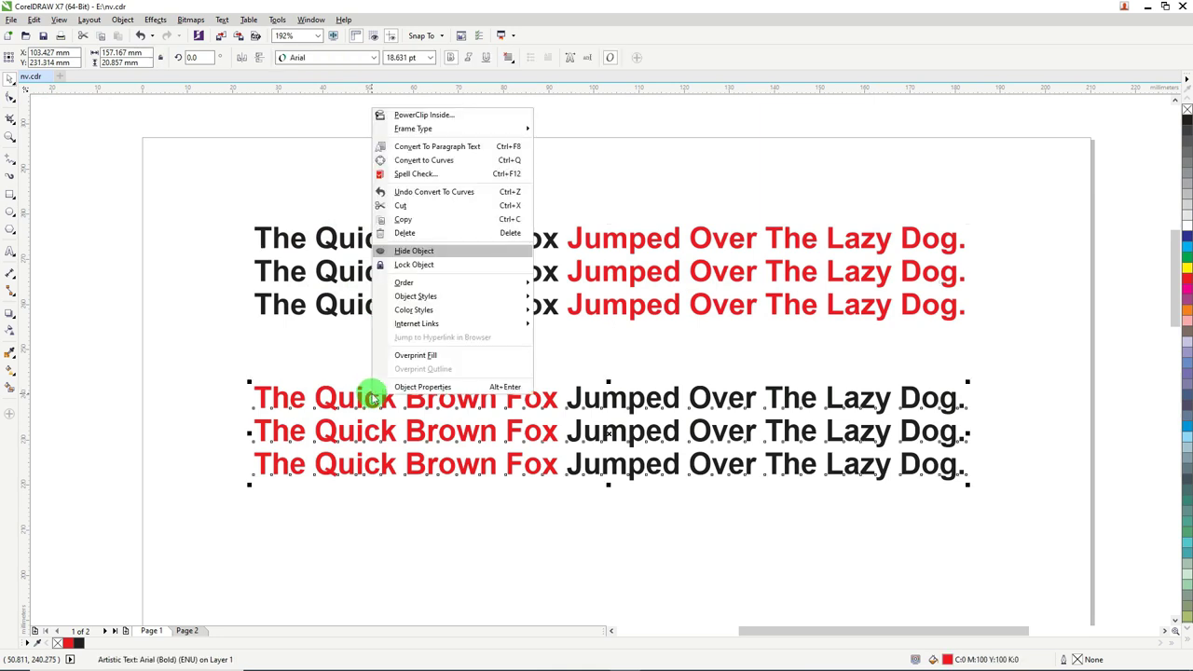
left_click(423, 160)
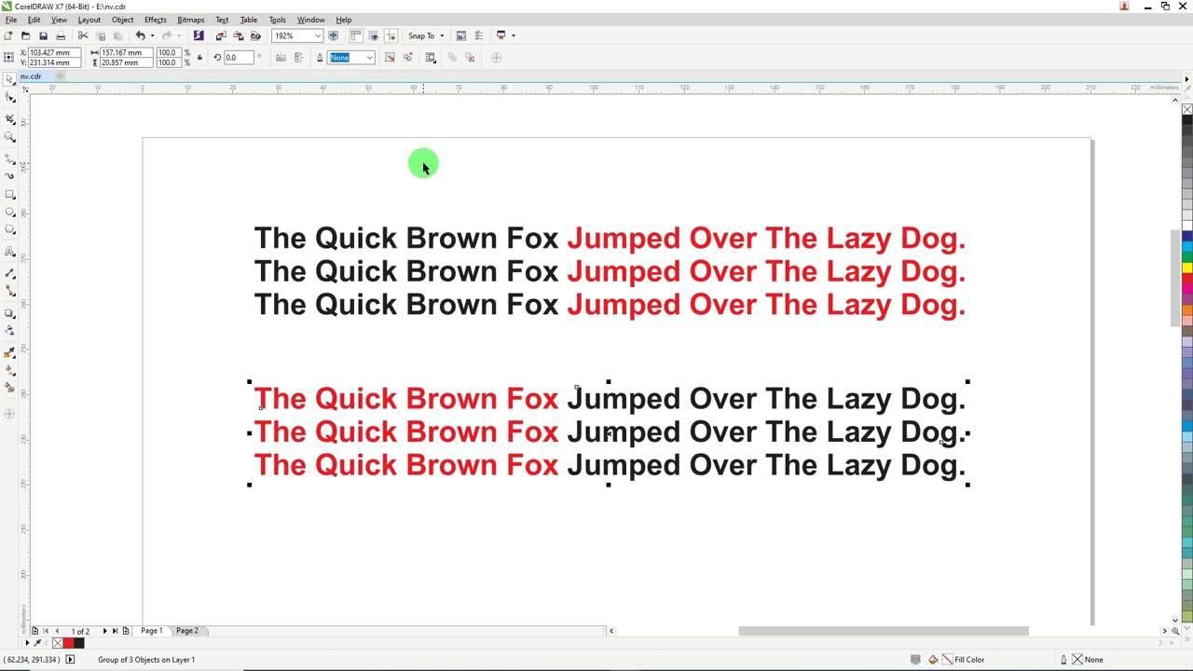
key("ctrl+z")
key("ctrl+z")
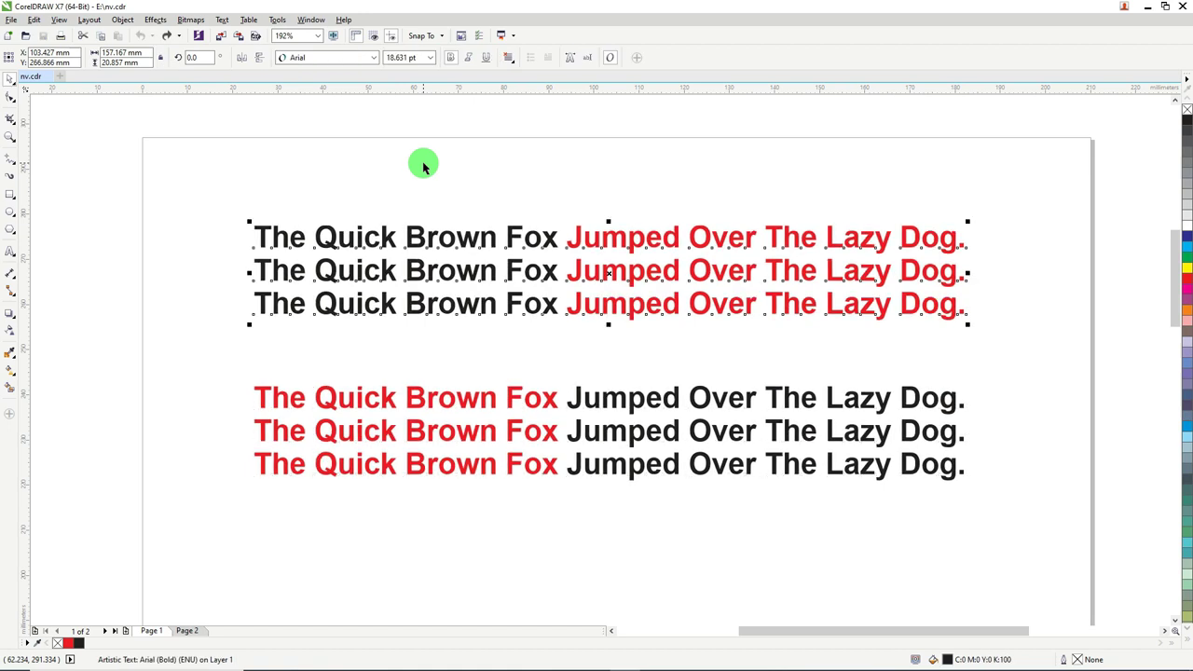
Convert the upper two-colour block to paragraph text with a frame about 30.5 mm high, and convert that frame to curves.
right_click(433, 237)
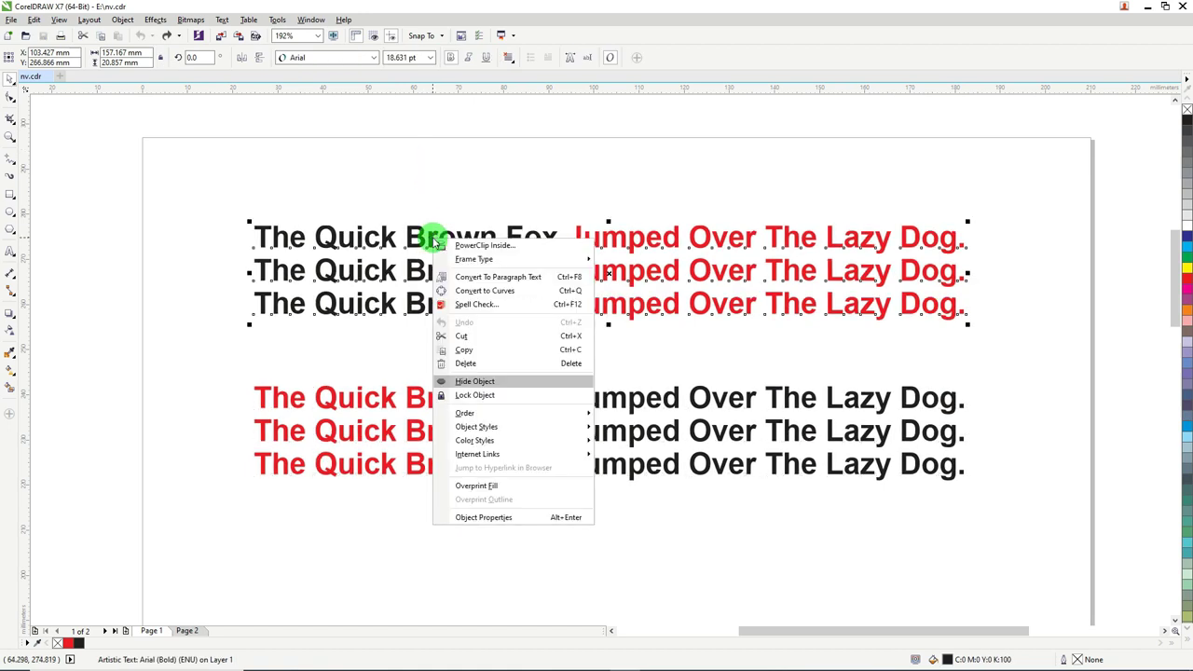
left_click(525, 277)
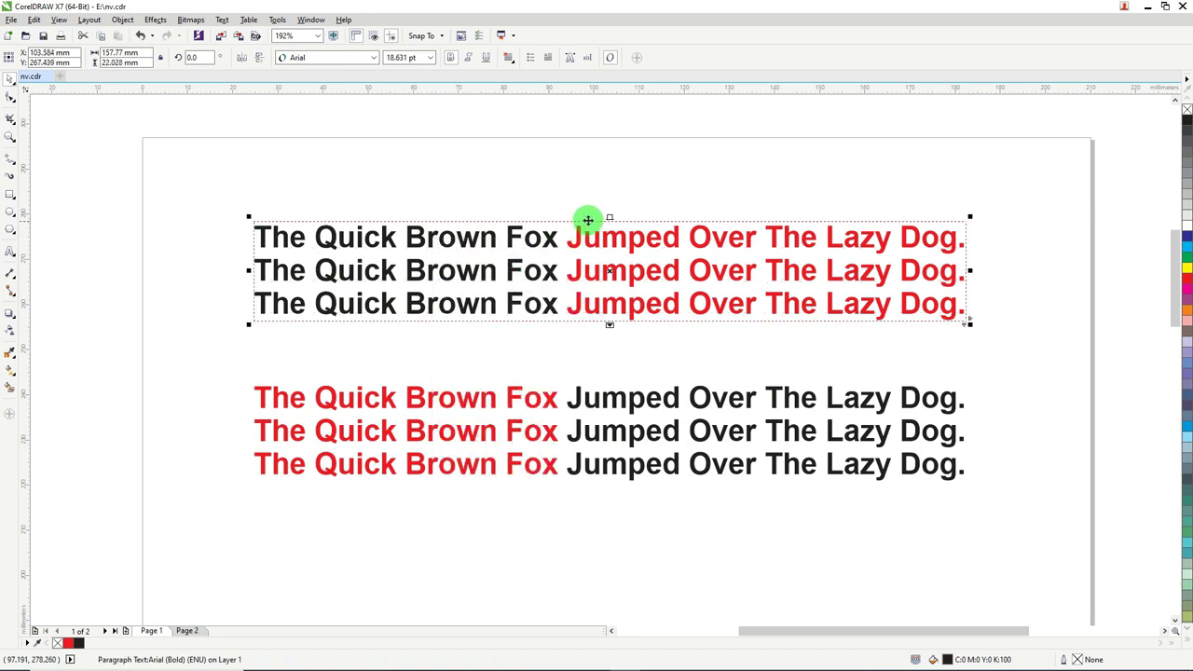
left_click_drag(610, 215, 610, 178)
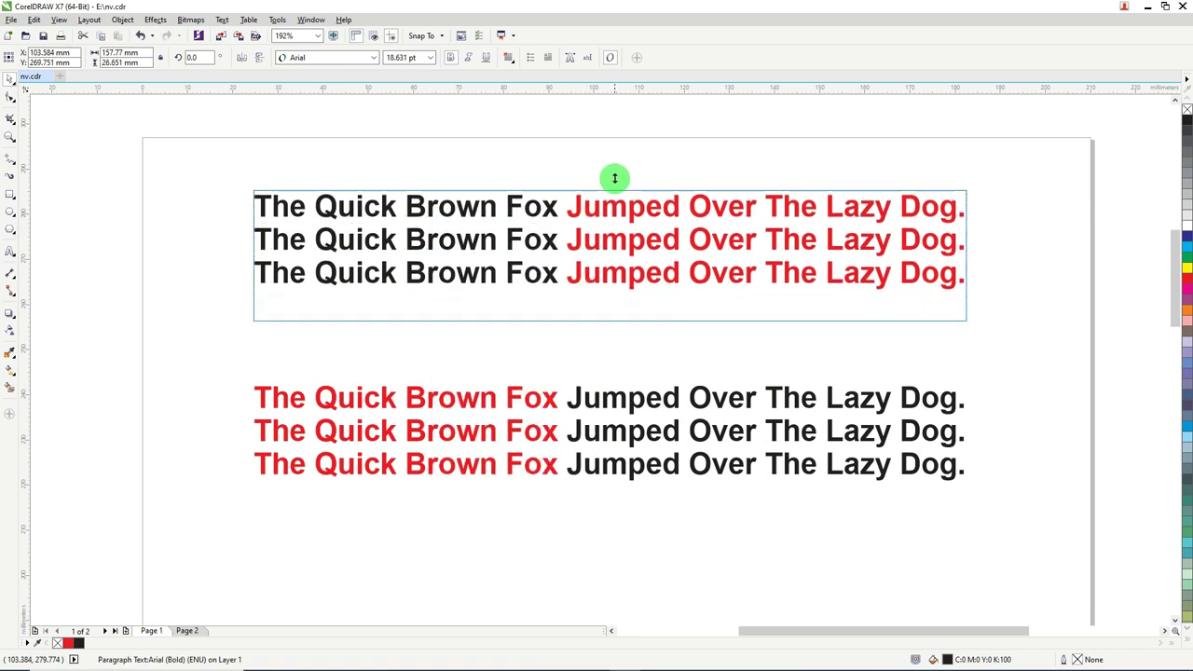
right_click(530, 218)
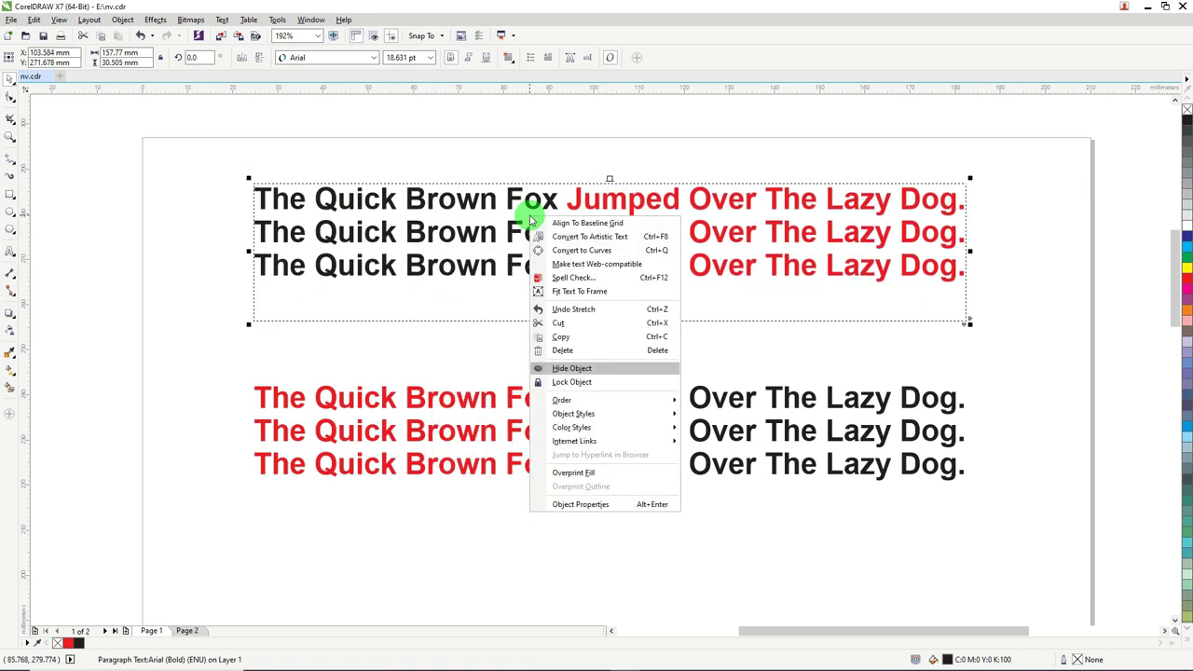
left_click(587, 250)
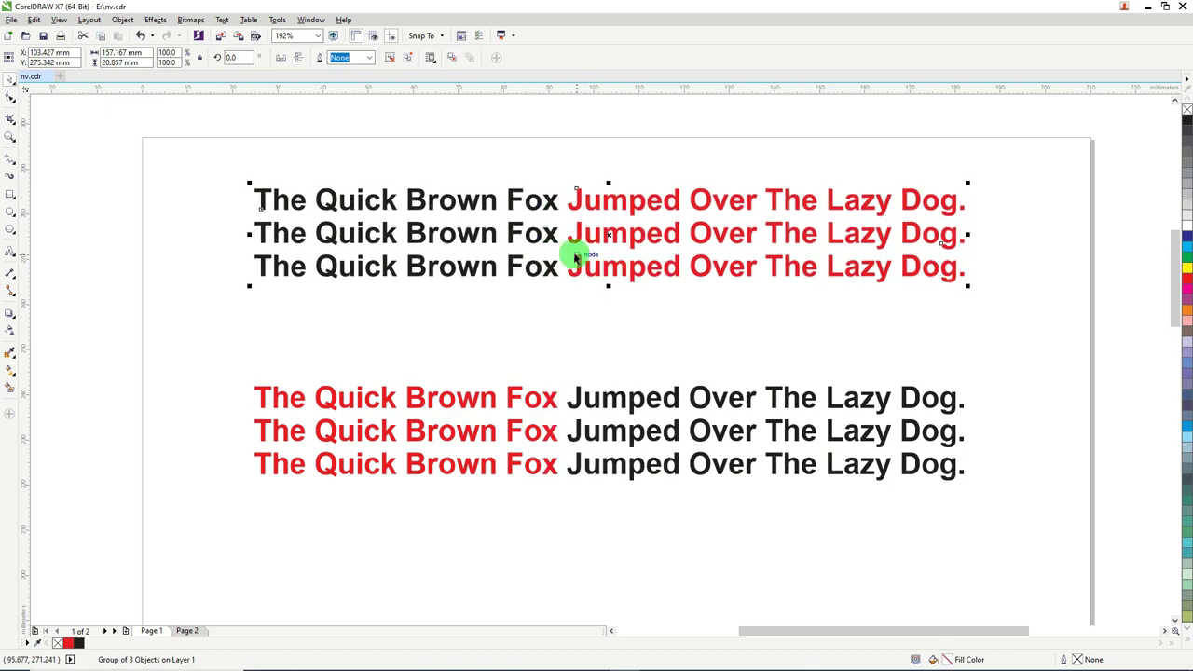
Extend the Bengali paragraph text frame on page 2 upward to about 146 mm high and convert its text to curves.
key("Page_Down")
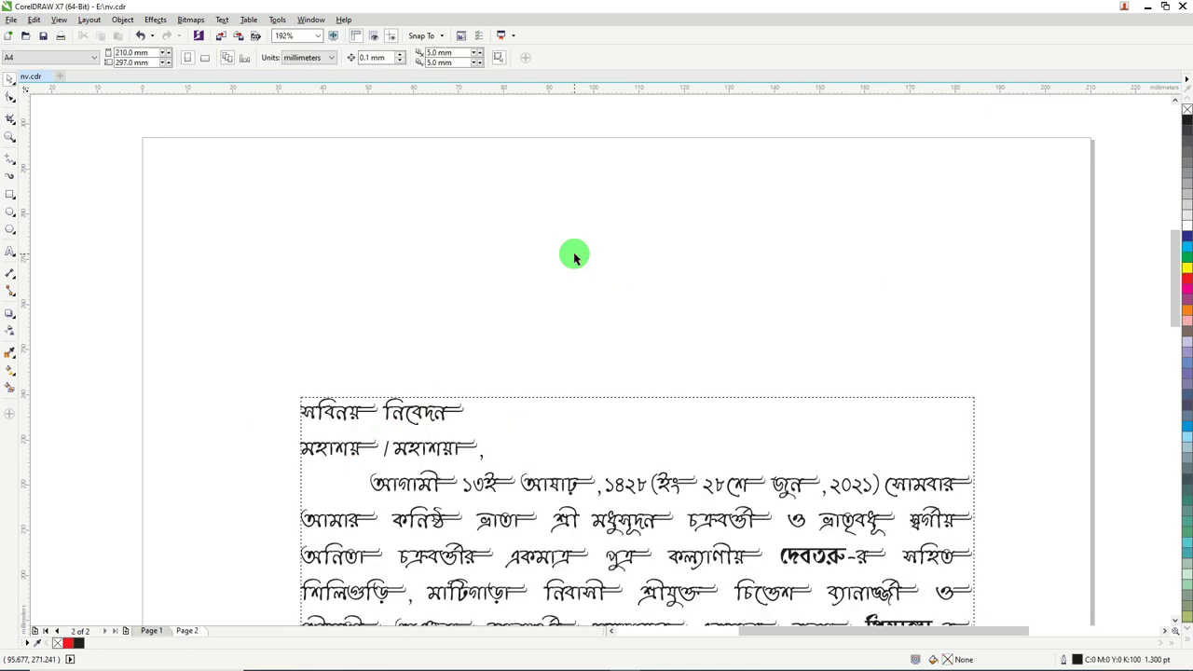
left_click(610, 419)
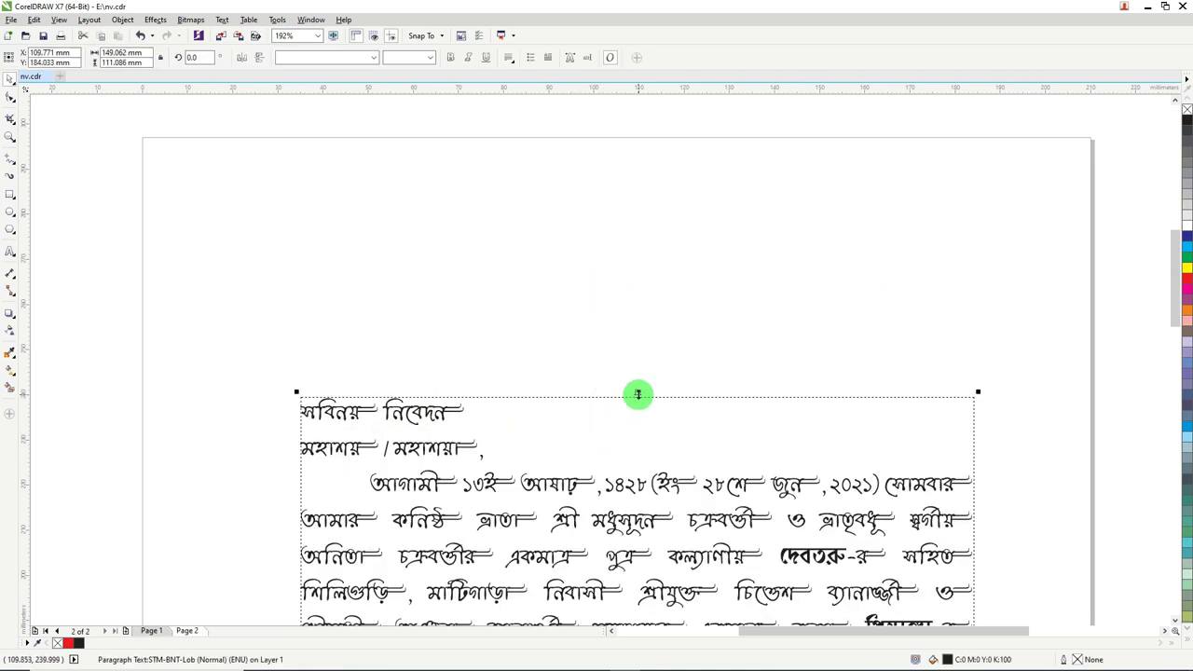
left_click_drag(636, 394, 632, 240)
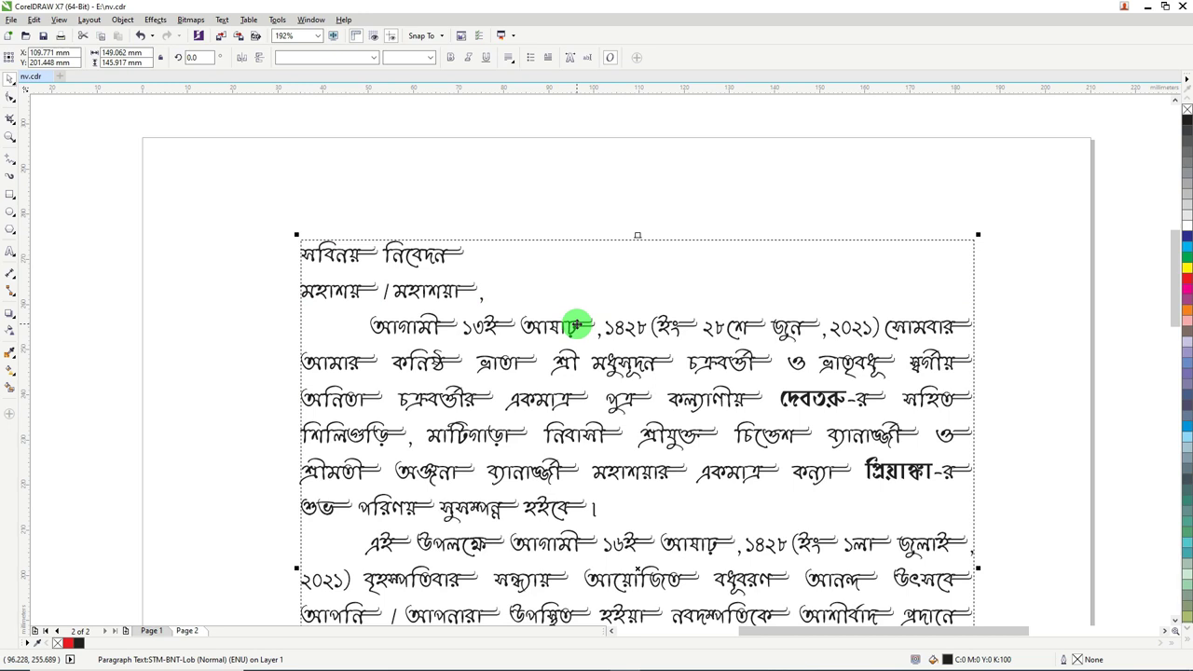
right_click(577, 324)
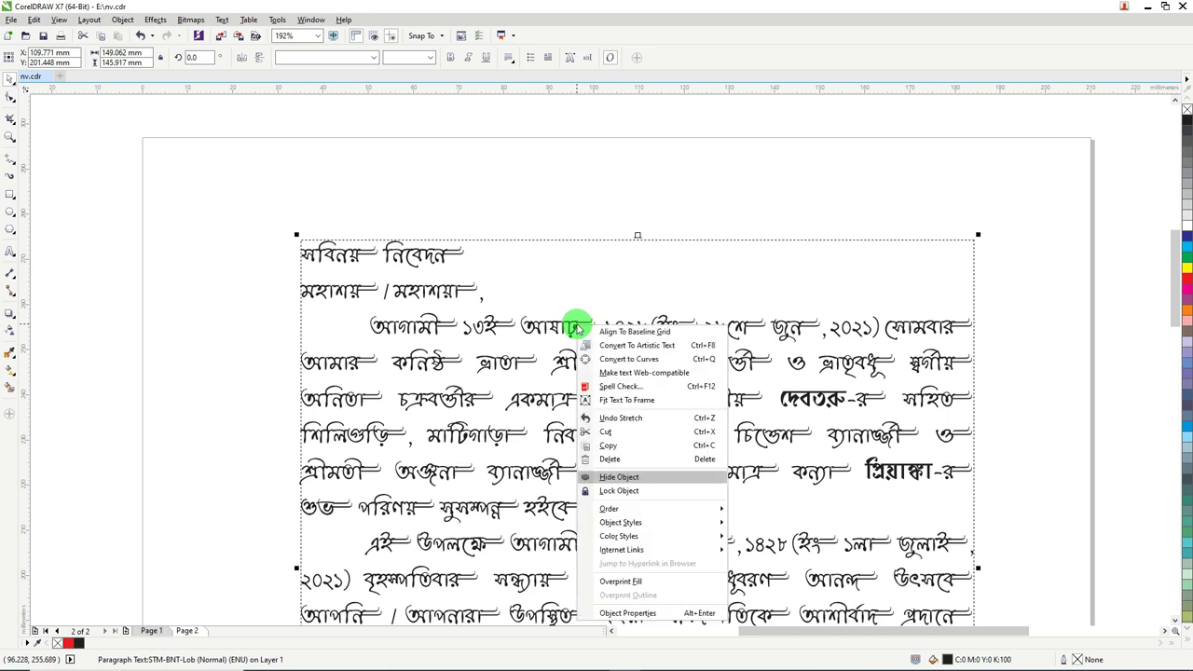
left_click(651, 360)
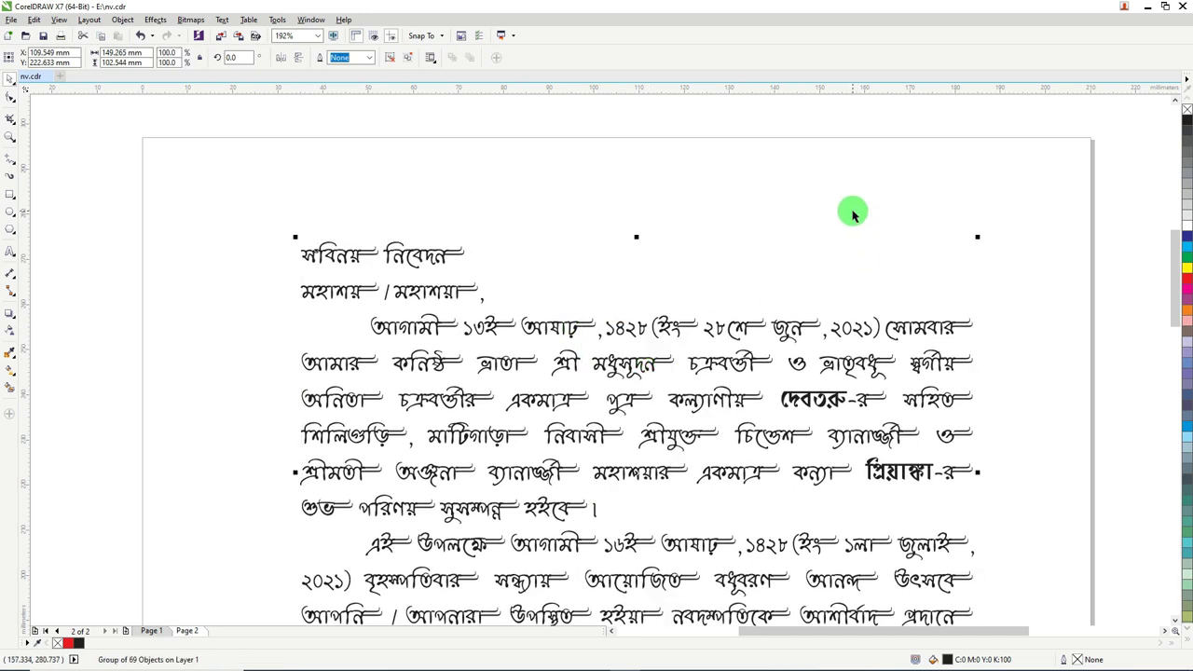